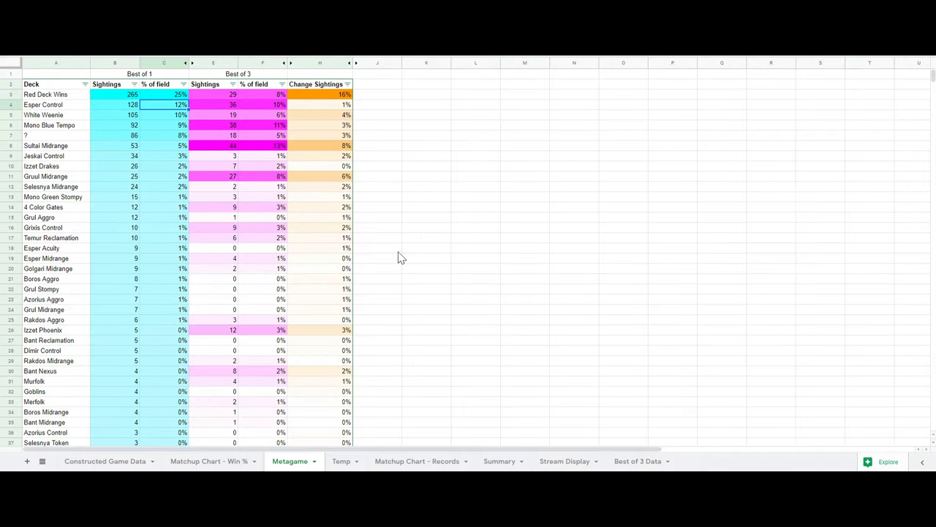
Open the Constructed Game Data sheet and examine its best-of, rank, My Deck and opposing deck columns
{"action": "left_click", "coordinate": [117, 462]}
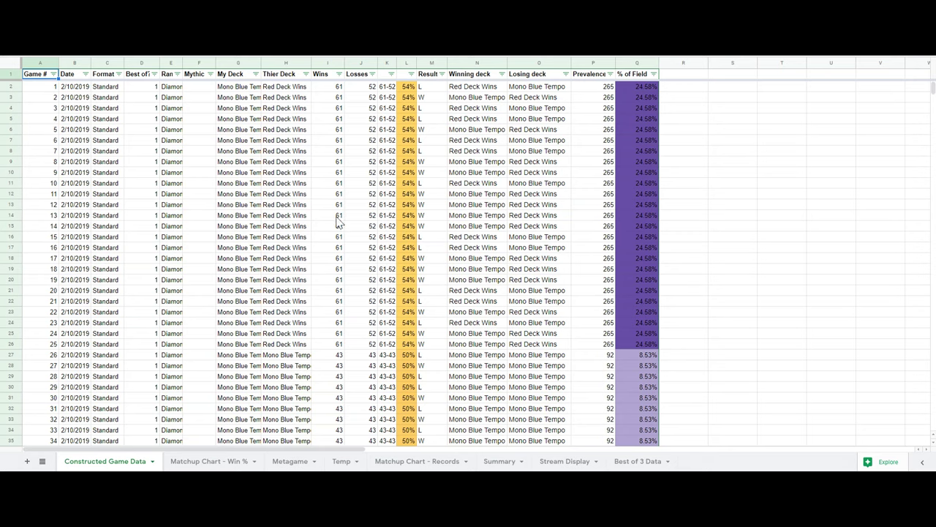
{"action": "left_click", "coordinate": [153, 143]}
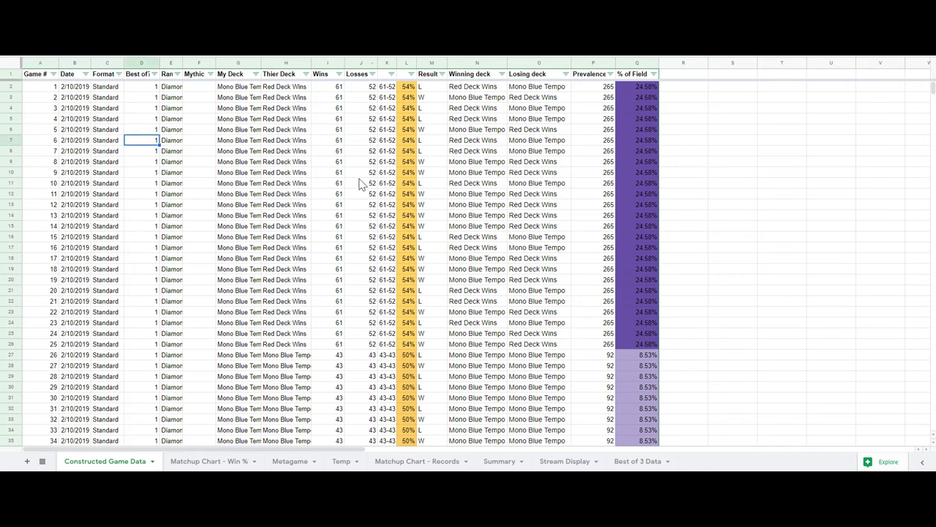
{"action": "left_click", "coordinate": [167, 151]}
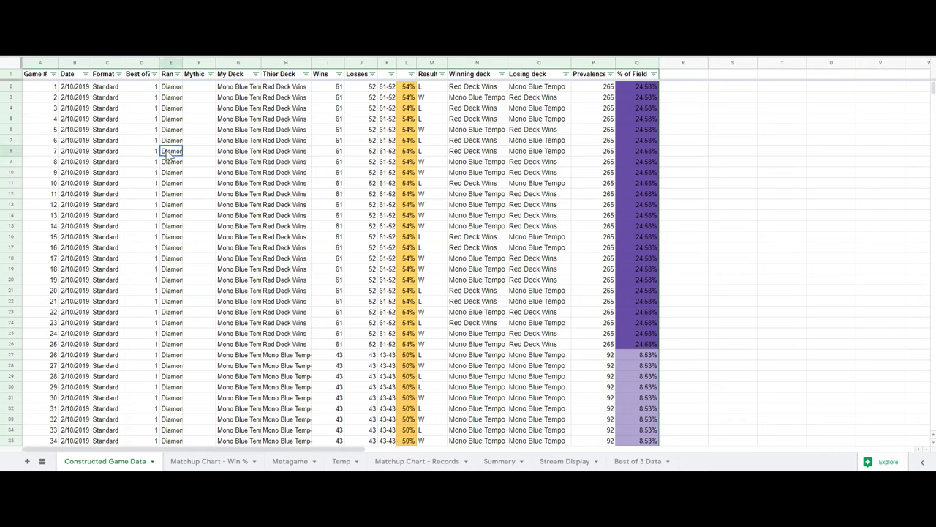
{"action": "left_click", "coordinate": [237, 152]}
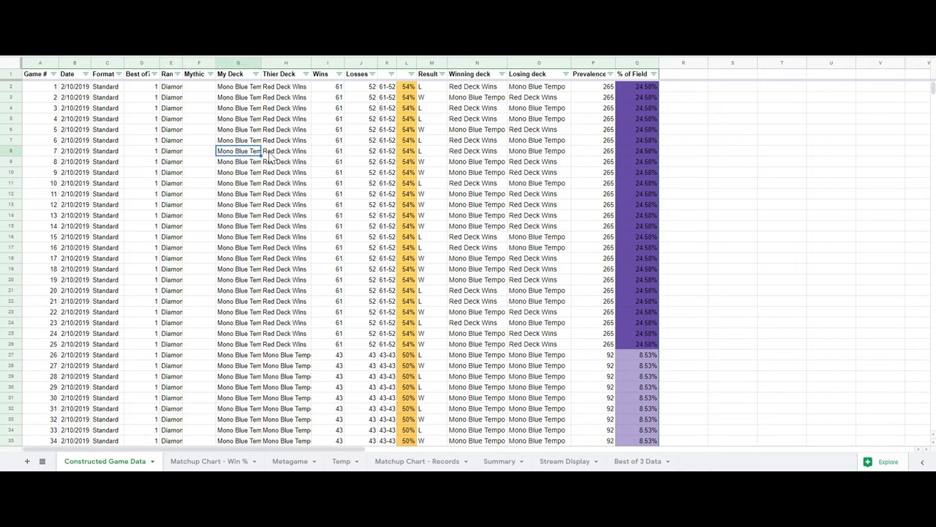
{"action": "scroll", "coordinate": [271, 155], "scroll_direction": "down", "scroll_amount": 1}
{"action": "scroll", "coordinate": [103, 120], "scroll_direction": "up", "scroll_amount": 1}
{"action": "left_click", "coordinate": [230, 131]}
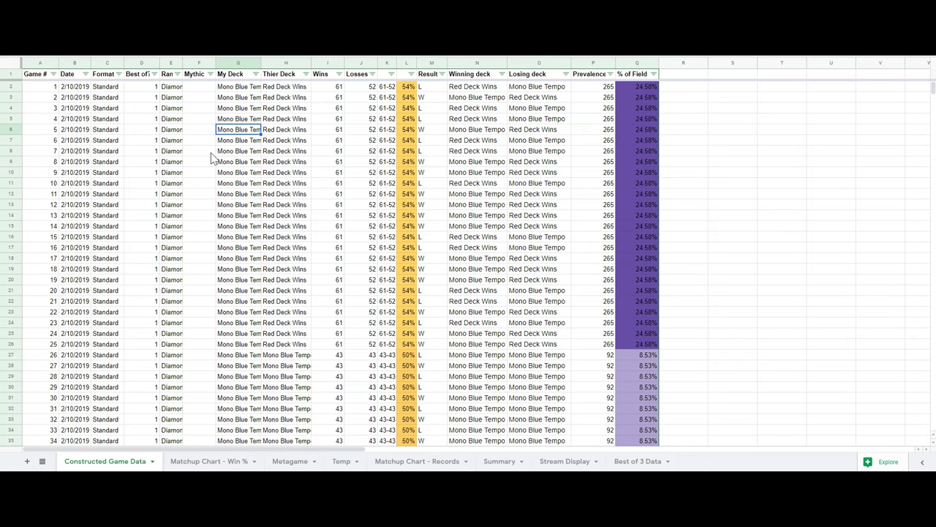
{"action": "left_click", "coordinate": [235, 99]}
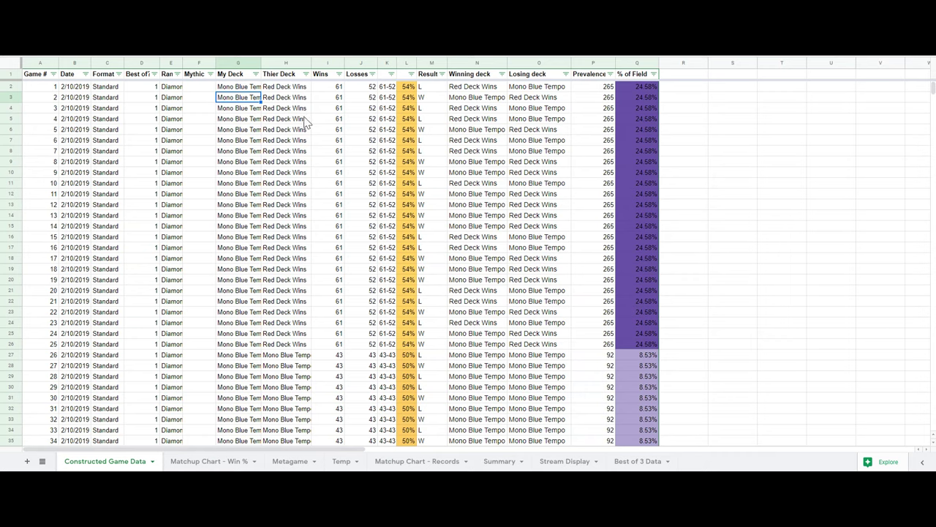
{"action": "left_click", "coordinate": [253, 119]}
{"action": "left_click_drag", "start_coordinate": [283, 109], "coordinate": [284, 120]}
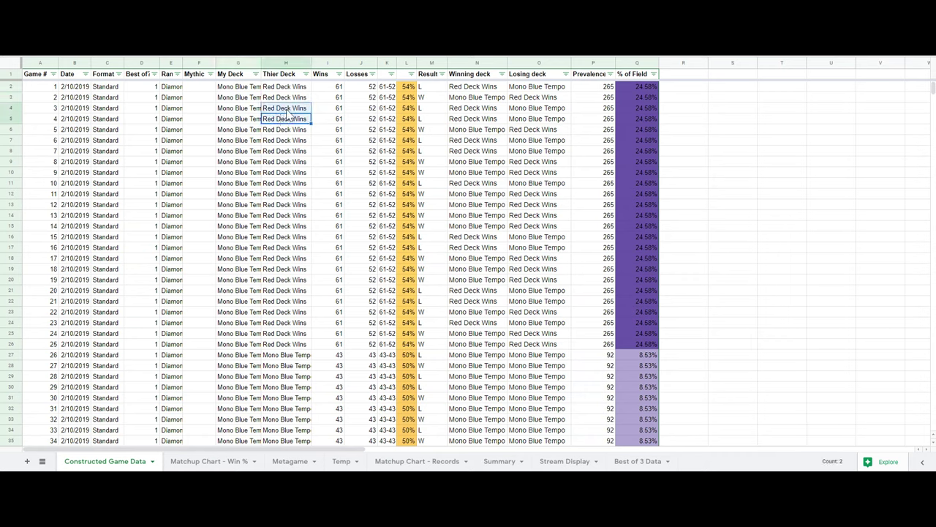
{"action": "left_click", "coordinate": [303, 173]}
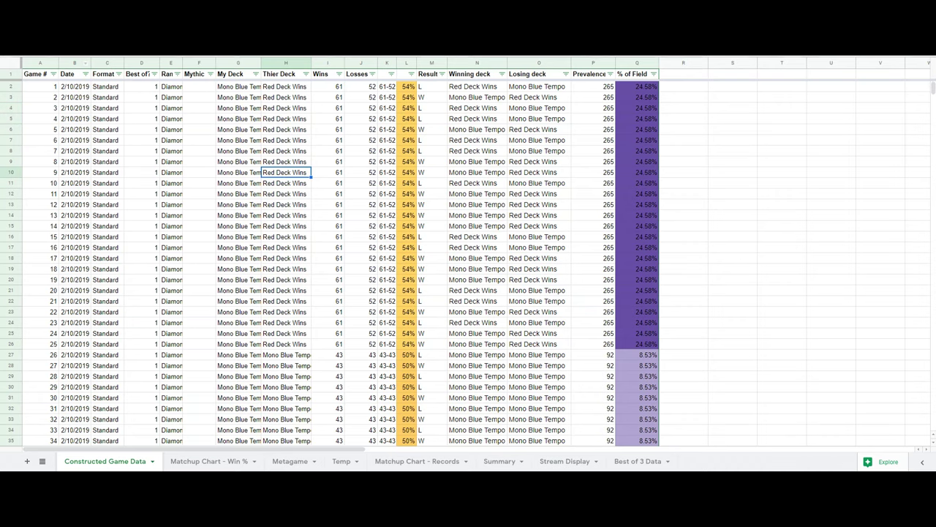
Go to the last recorded game in the Constructed Game Data sheet and select its game number
{"action": "scroll", "coordinate": [479, 185], "scroll_direction": "down", "scroll_amount": 3}
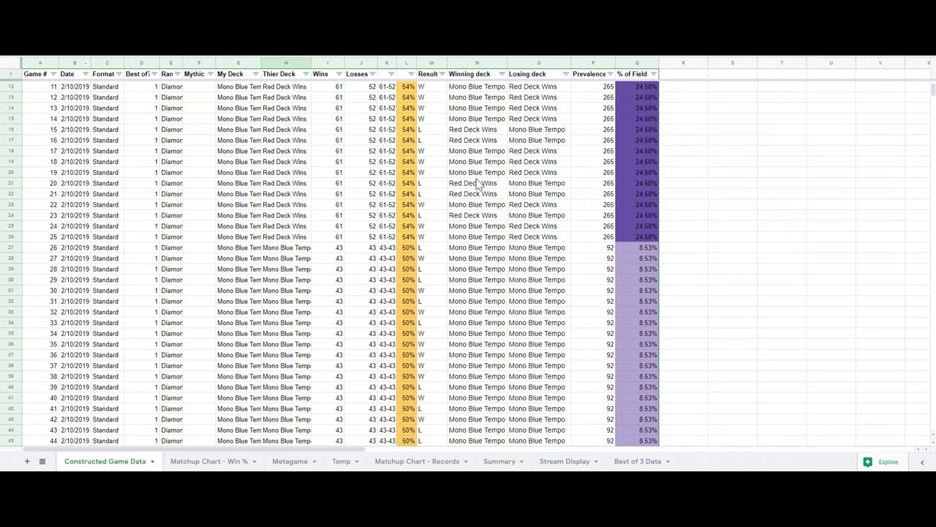
{"action": "left_click_drag", "start_coordinate": [933, 92], "coordinate": [905, 301]}
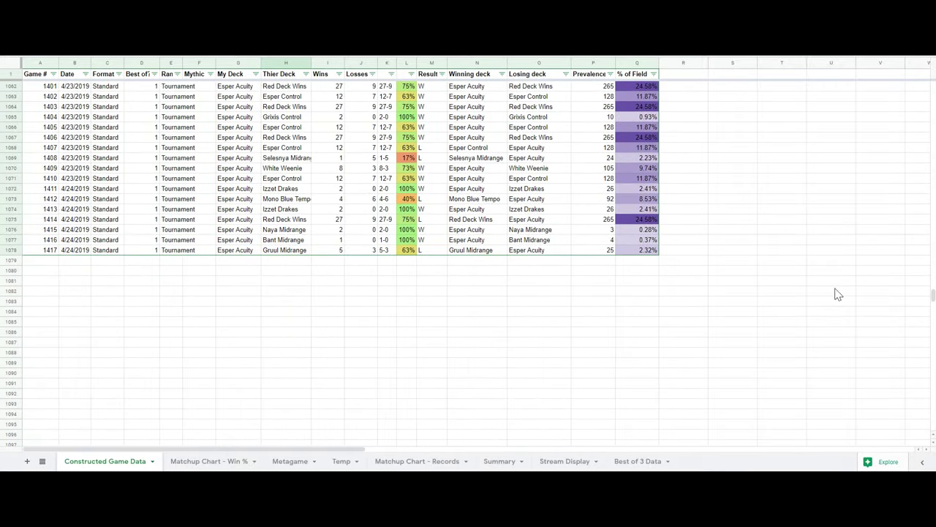
{"action": "left_click", "coordinate": [48, 251]}
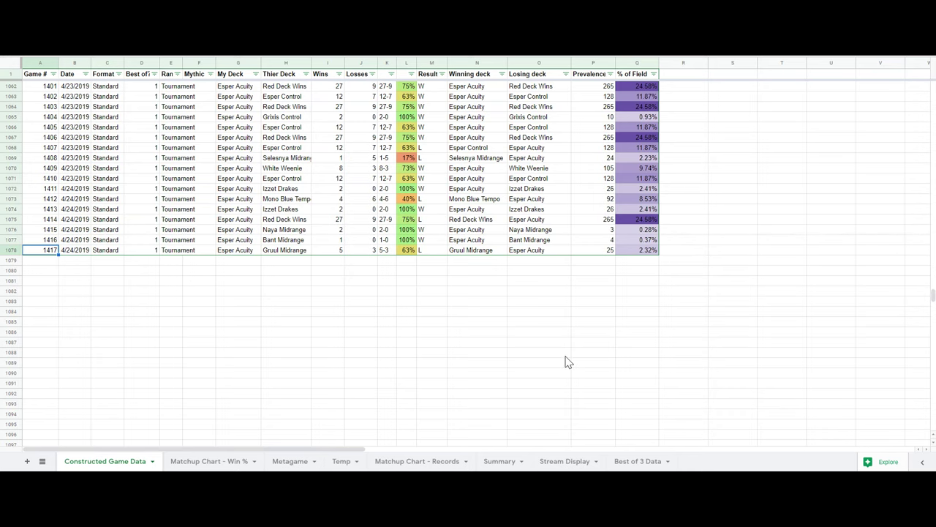
Open the Best of 3 Data sheet and look through its match records by opposing deck
{"action": "left_click", "coordinate": [644, 462]}
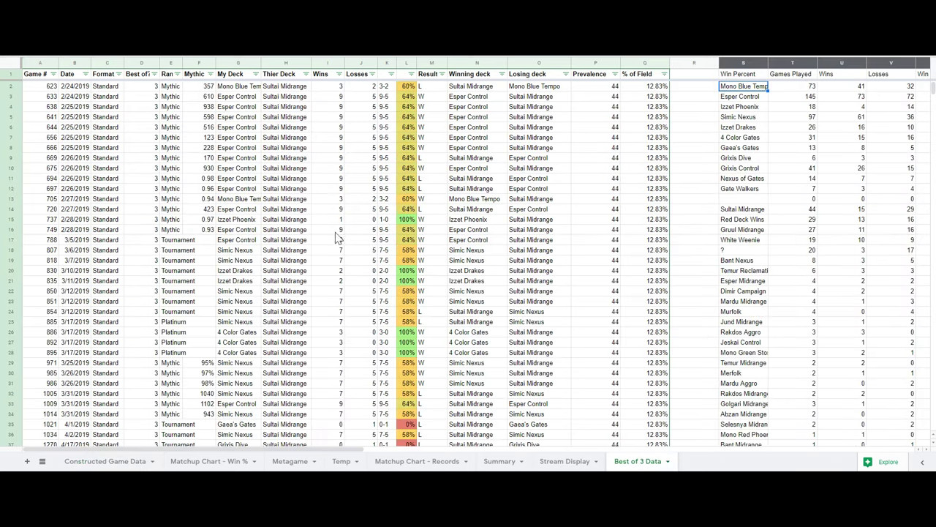
{"action": "scroll", "coordinate": [212, 212], "scroll_direction": "down", "scroll_amount": 1}
{"action": "scroll", "coordinate": [209, 207], "scroll_direction": "up", "scroll_amount": 1}
{"action": "scroll", "coordinate": [220, 216], "scroll_direction": "down", "scroll_amount": 3}
{"action": "scroll", "coordinate": [224, 218], "scroll_direction": "down", "scroll_amount": 20}
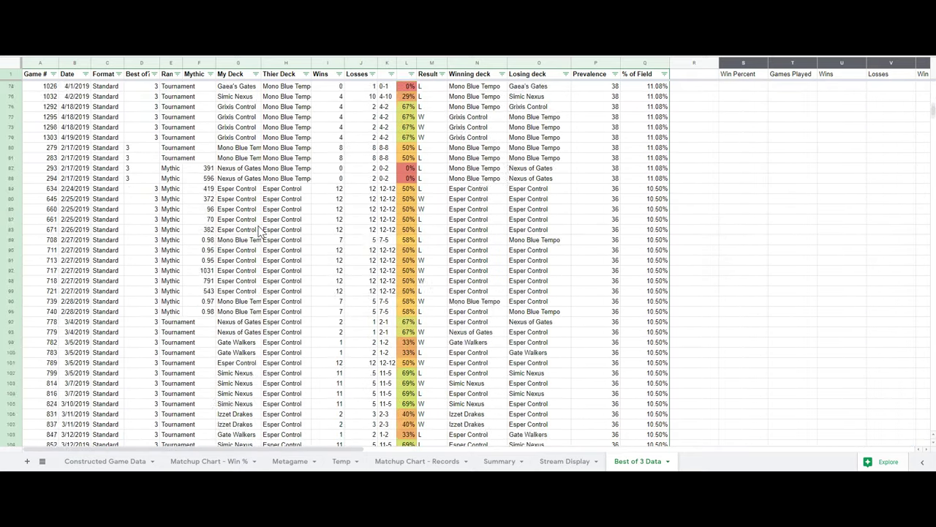
{"action": "scroll", "coordinate": [271, 233], "scroll_direction": "down", "scroll_amount": 15}
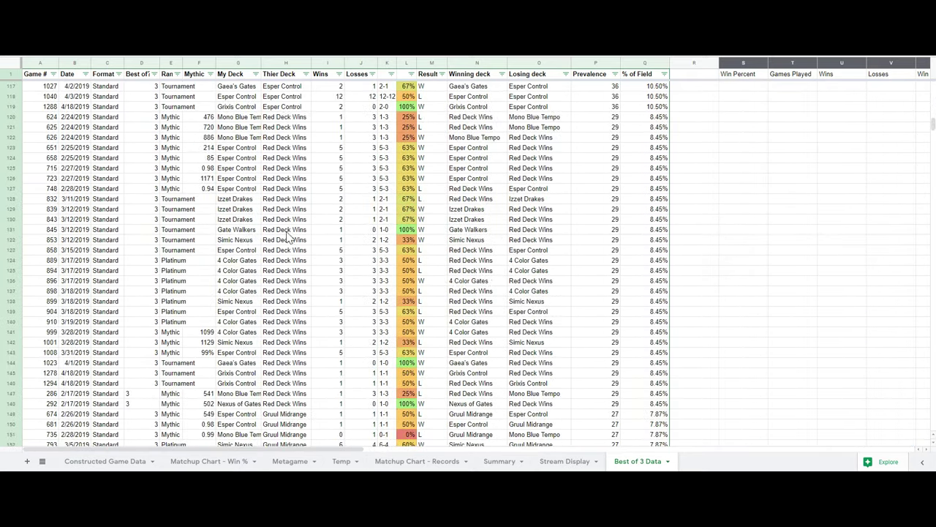
Return to the Constructed Game Data sheet and check the row and game number of its final entry
{"action": "left_click", "coordinate": [121, 463]}
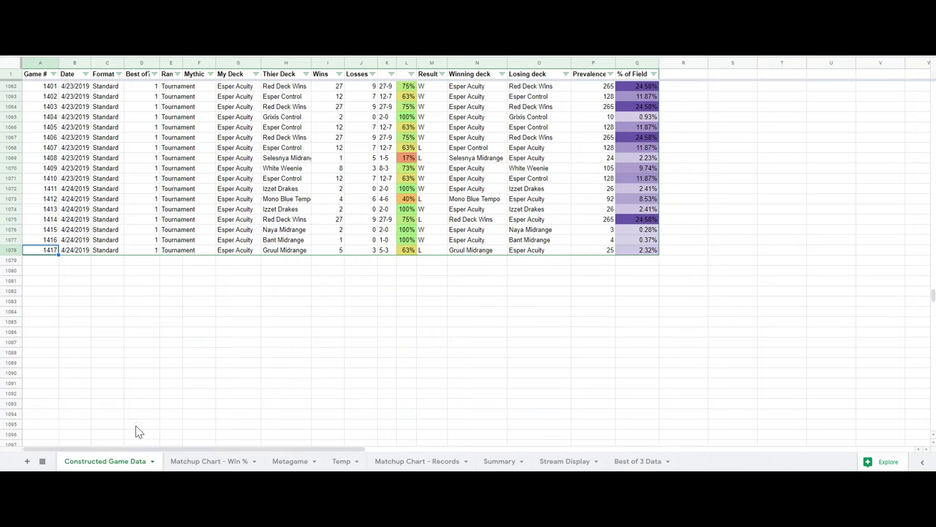
{"action": "left_click", "coordinate": [17, 250]}
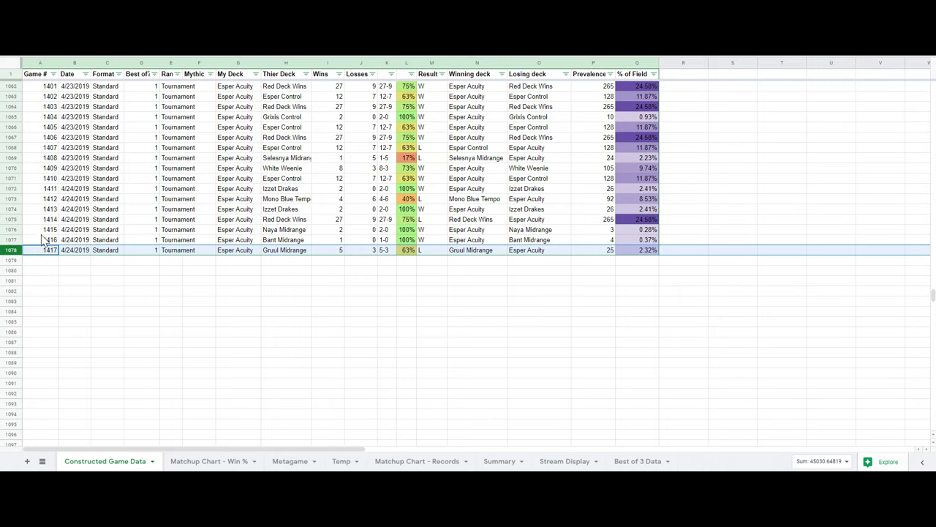
{"action": "left_click", "coordinate": [48, 240]}
{"action": "left_click", "coordinate": [51, 251]}
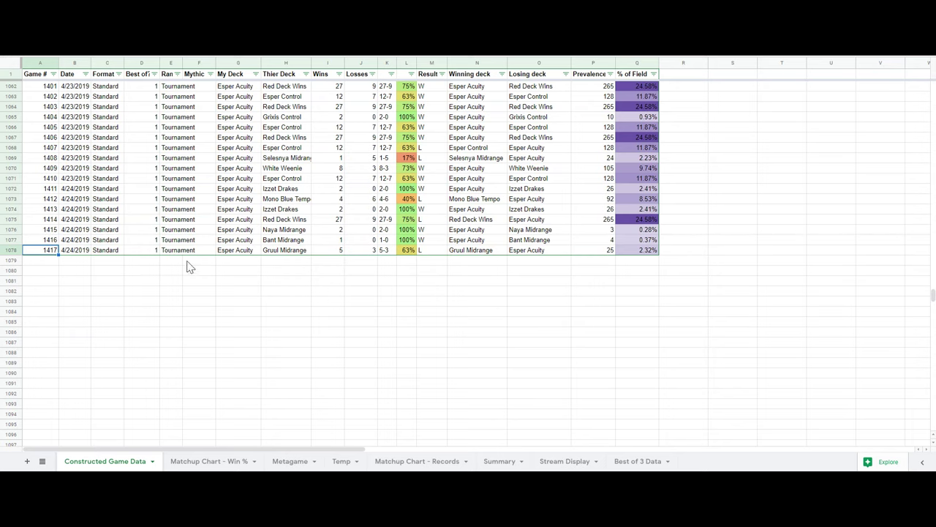
Switch back to the Best of 3 Data sheet and go to the end of its match records
{"action": "left_click", "coordinate": [632, 461]}
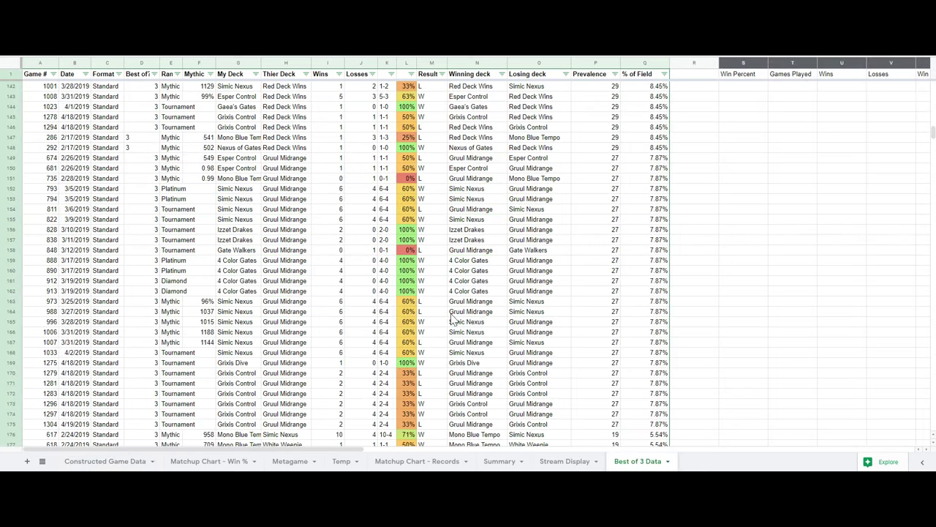
{"action": "scroll", "coordinate": [73, 205], "scroll_direction": "down", "scroll_amount": 10}
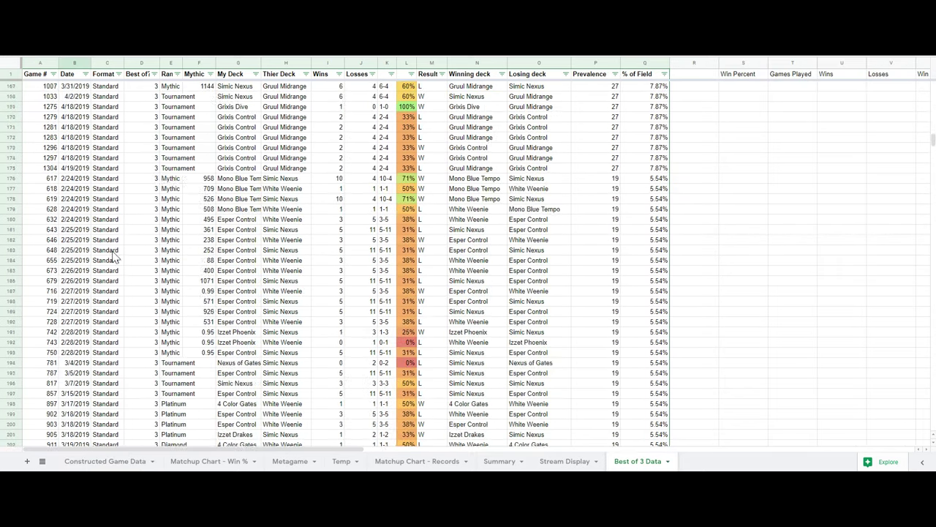
{"action": "scroll", "coordinate": [130, 283], "scroll_direction": "down", "scroll_amount": 20}
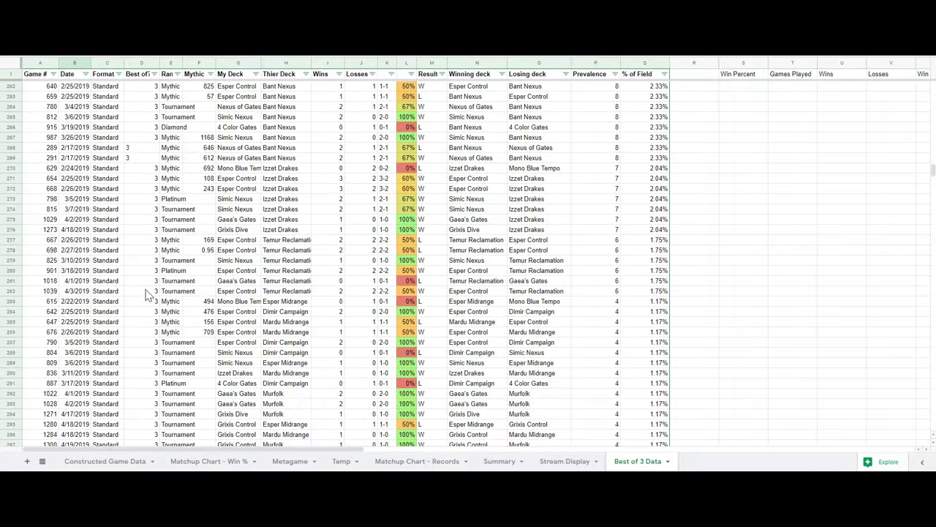
{"action": "scroll", "coordinate": [154, 303], "scroll_direction": "down", "scroll_amount": 7}
{"action": "scroll", "coordinate": [172, 309], "scroll_direction": "up", "scroll_amount": 1}
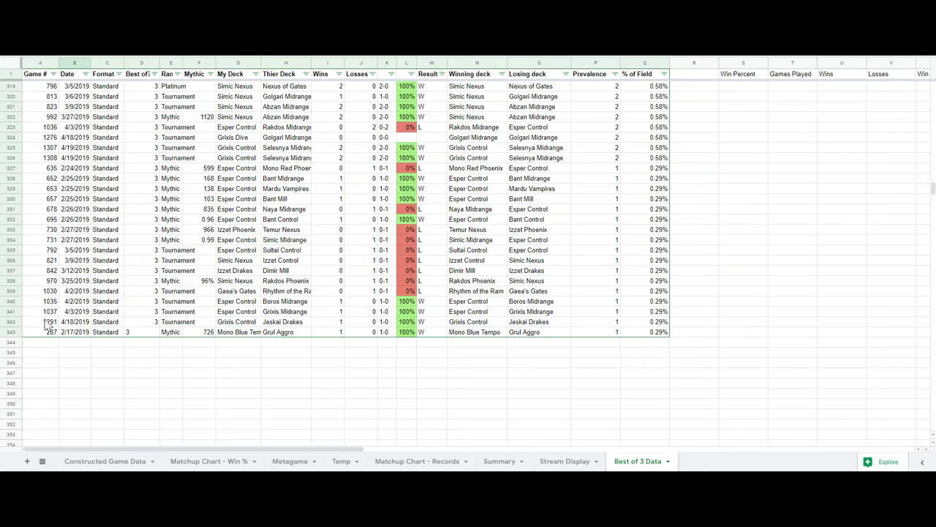
Check the row number of the last Best of 3 record to see how many matches were logged
{"action": "left_click", "coordinate": [11, 332]}
{"action": "left_click", "coordinate": [106, 353]}
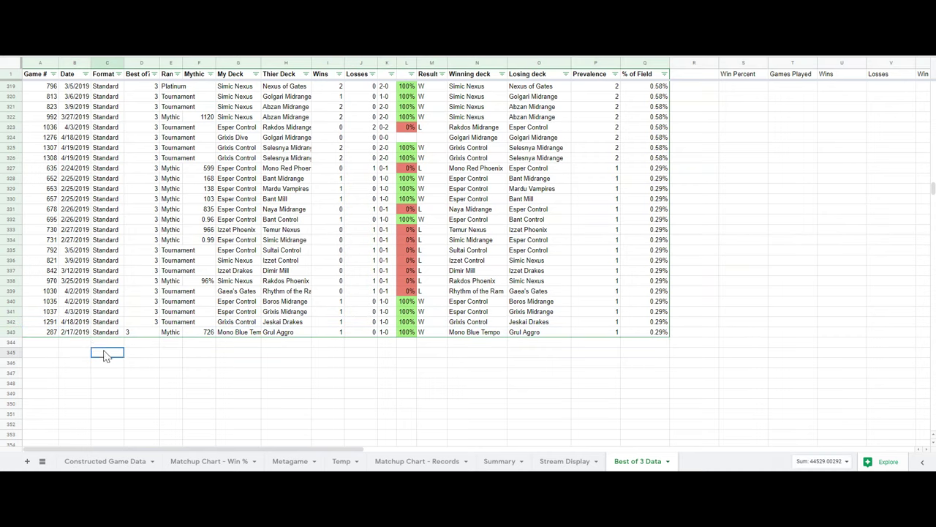
{"action": "left_click", "coordinate": [12, 333]}
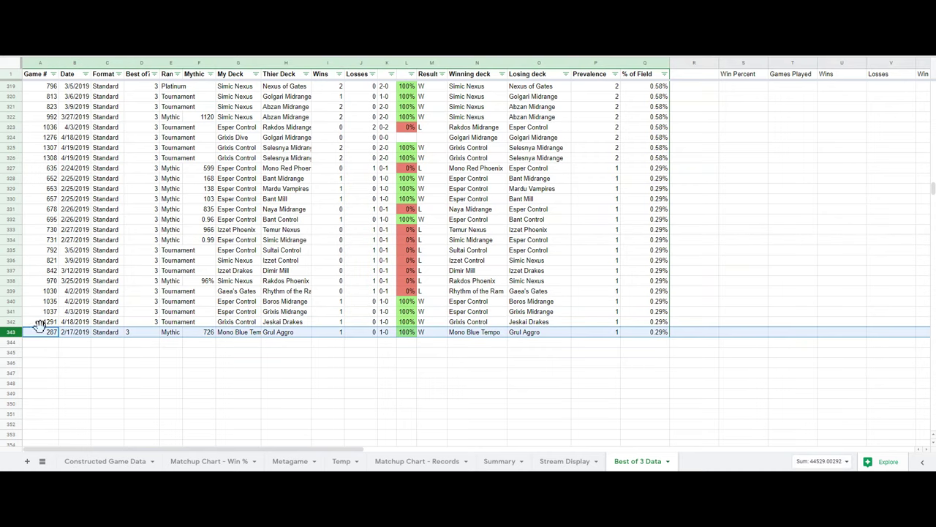
{"action": "left_click", "coordinate": [63, 342]}
{"action": "left_click", "coordinate": [11, 332]}
{"action": "left_click", "coordinate": [176, 373]}
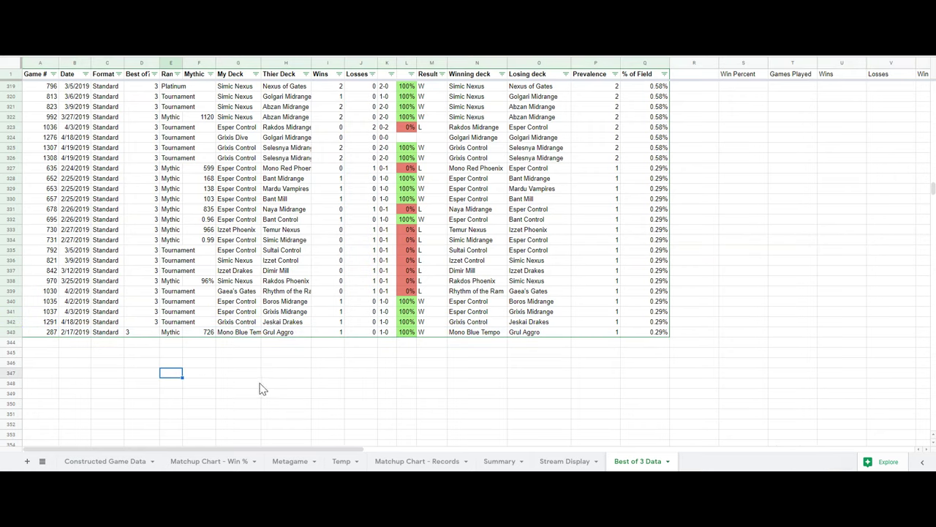
{"action": "left_click", "coordinate": [248, 353]}
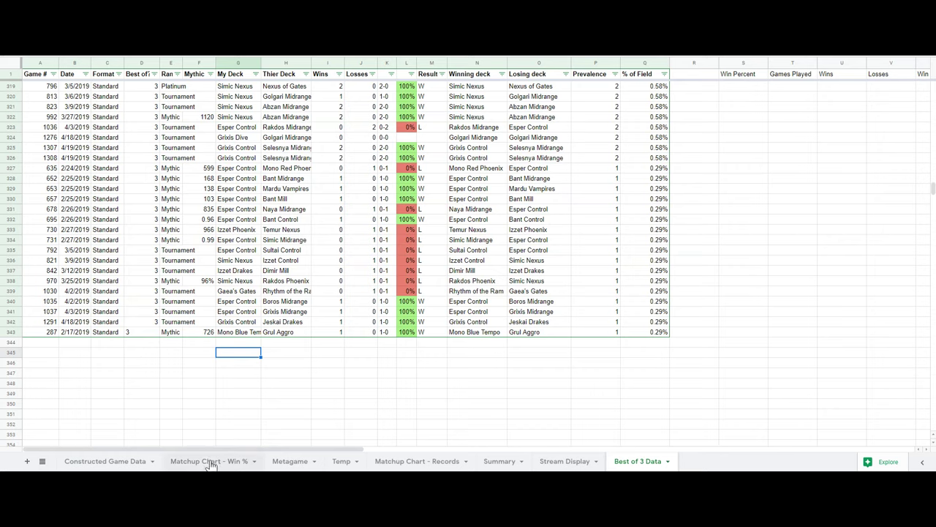
{"action": "left_click", "coordinate": [43, 312]}
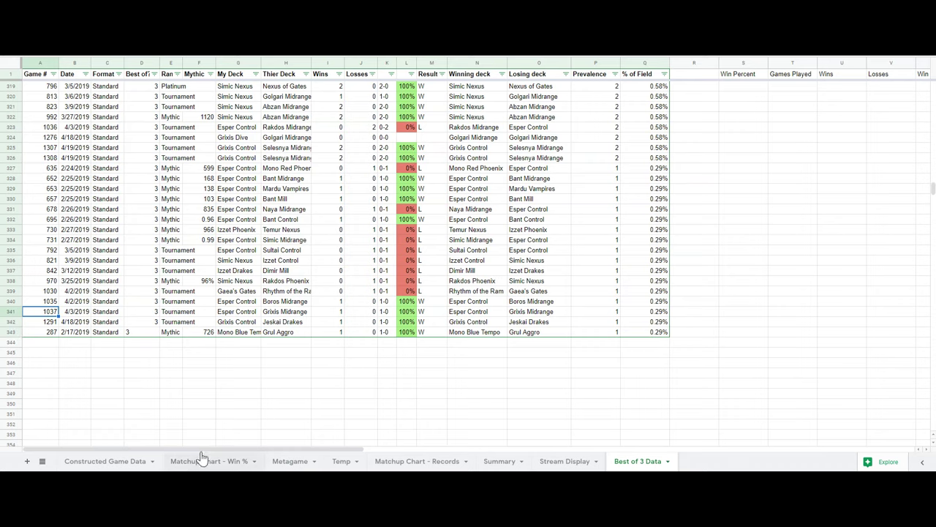
Open the Metagame sheet and compare the Best of 1 sightings of Red Deck Wins and Esper Control, plus Red Deck Wins' change
{"action": "left_click", "coordinate": [301, 461]}
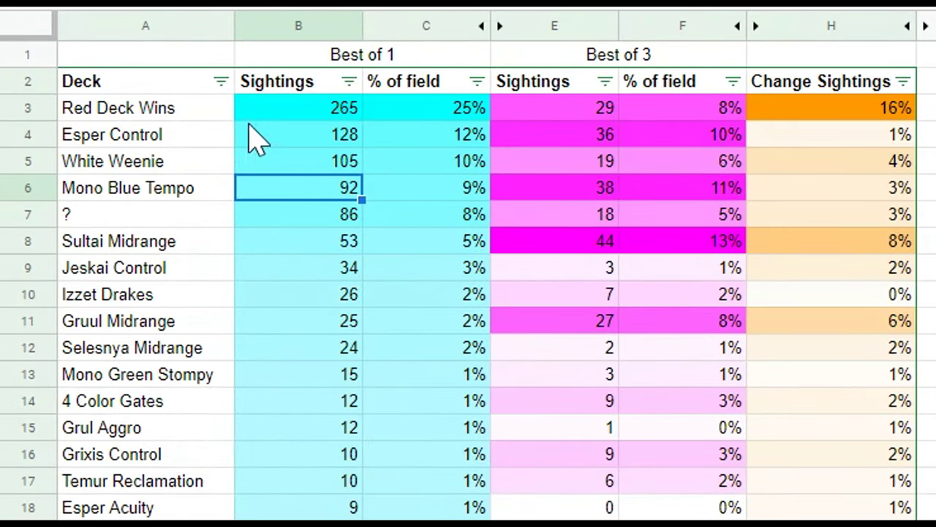
{"action": "left_click", "coordinate": [288, 113]}
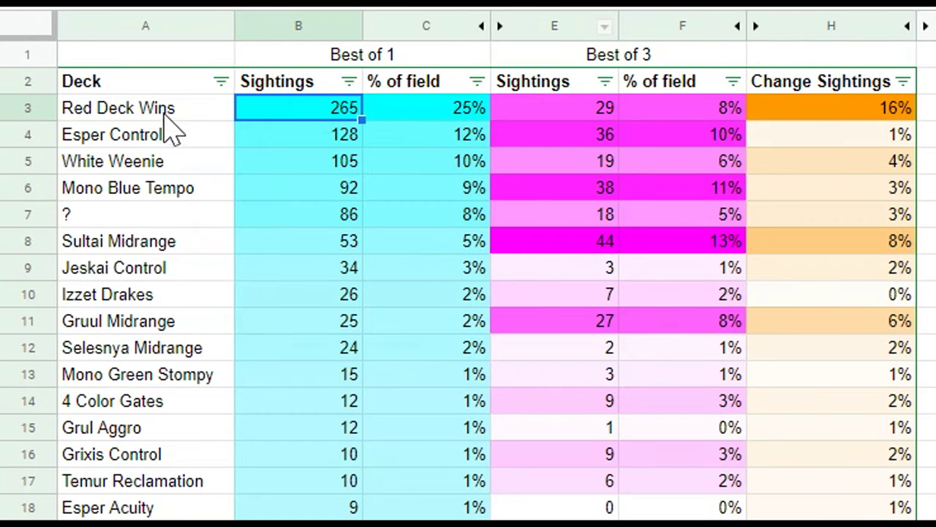
{"action": "left_click", "coordinate": [347, 136]}
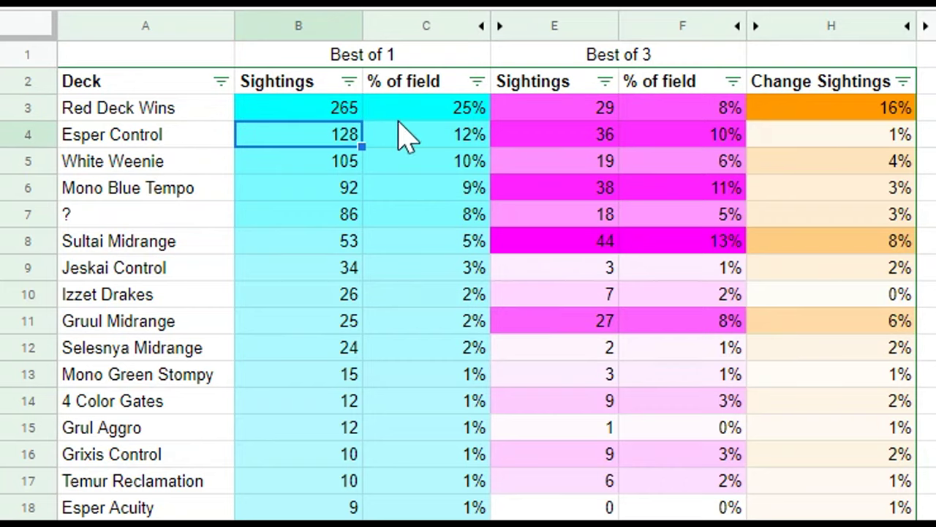
{"action": "left_click", "coordinate": [417, 112]}
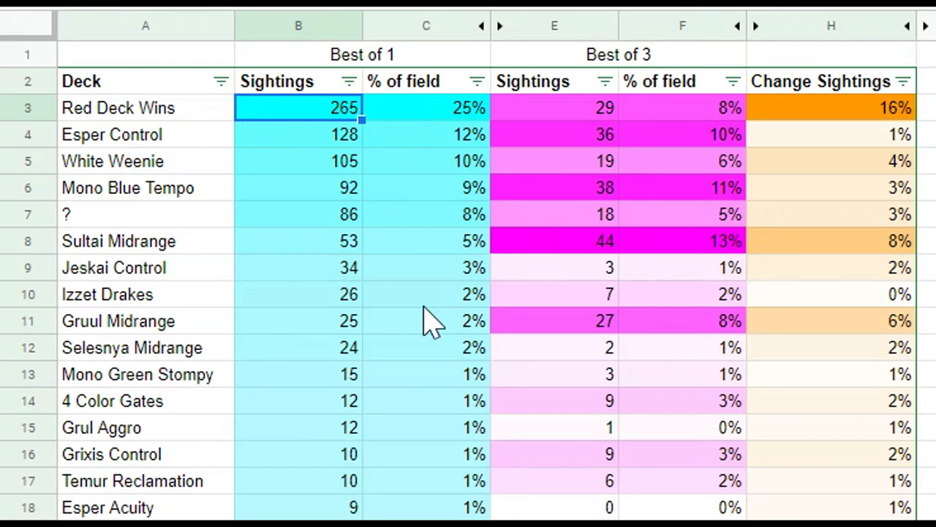
{"action": "left_click", "coordinate": [899, 113]}
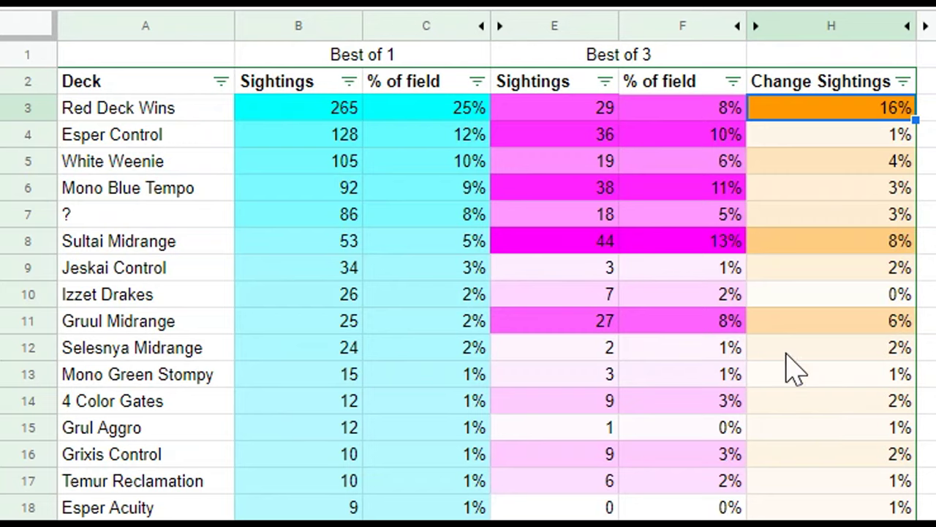
Sort the Metagame table by Change Sightings in Z to A order
{"action": "left_click", "coordinate": [904, 82]}
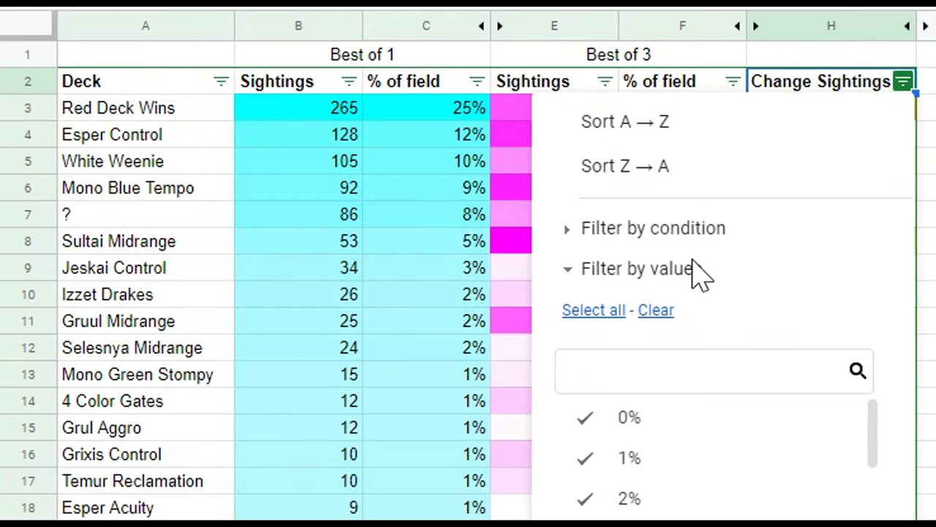
{"action": "left_click", "coordinate": [631, 166]}
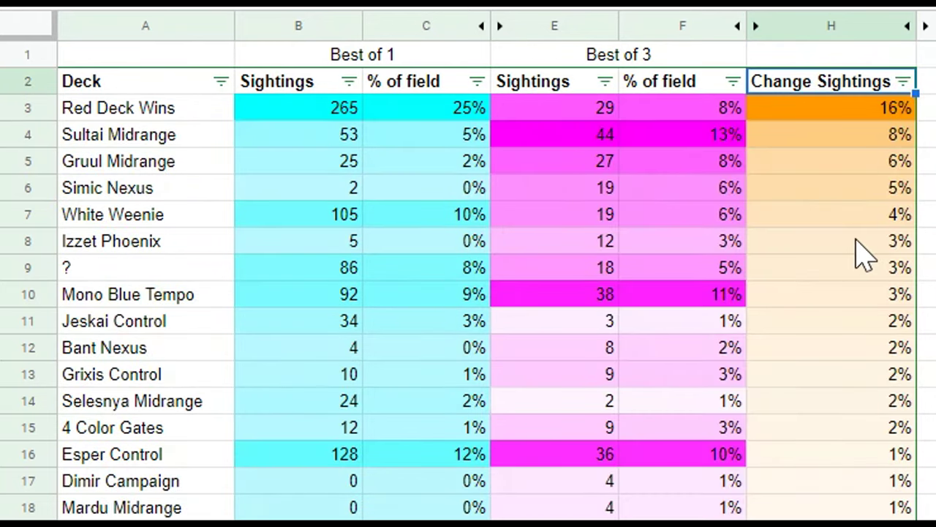
Examine the top changes in sightings and the Best of 1 field share of Red Deck Wins
{"action": "left_click", "coordinate": [848, 139]}
{"action": "left_click", "coordinate": [221, 111]}
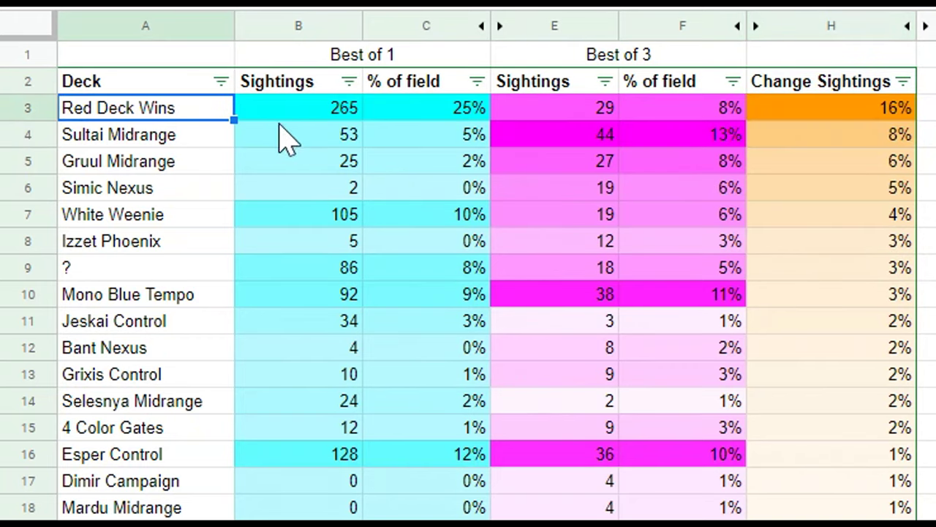
{"action": "left_click", "coordinate": [441, 118]}
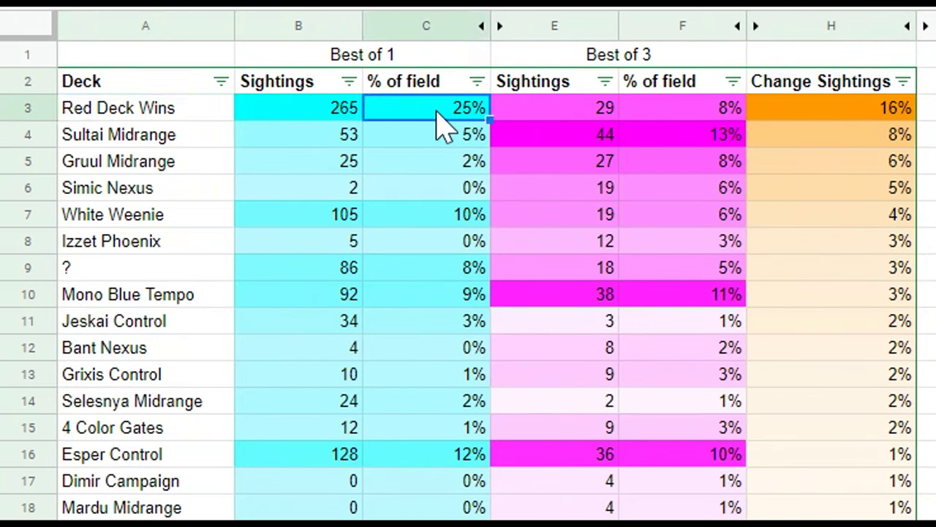
Check Red Deck Wins' Best of 3 sightings and field share against the neighbouring decks
{"action": "left_click", "coordinate": [702, 111]}
{"action": "left_click", "coordinate": [654, 136]}
{"action": "left_click", "coordinate": [643, 113]}
{"action": "left_click", "coordinate": [595, 116]}
{"action": "left_click", "coordinate": [714, 139]}
{"action": "left_click", "coordinate": [618, 190]}
{"action": "left_click", "coordinate": [655, 110]}
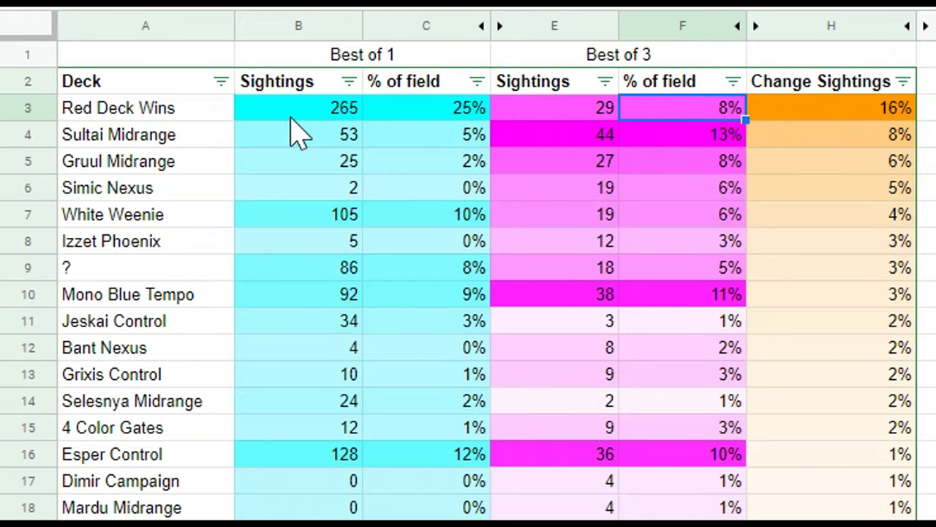
Compare Sultai Midrange's % of field in Best of 1 and Best of 3, using Red Deck Wins and Gruul Midrange as reference
{"action": "left_click", "coordinate": [144, 137]}
{"action": "left_click", "coordinate": [463, 142]}
{"action": "left_click", "coordinate": [682, 135]}
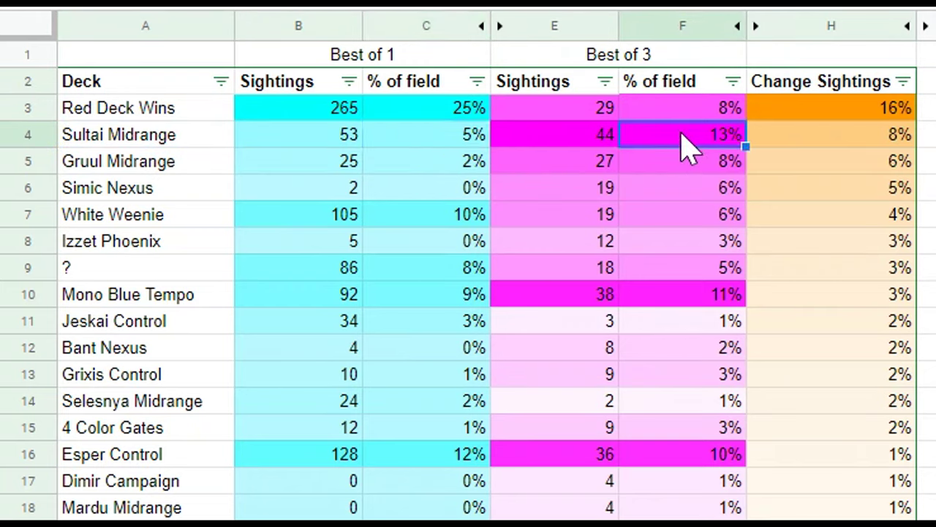
{"action": "left_click", "coordinate": [676, 107]}
{"action": "left_click", "coordinate": [677, 134]}
{"action": "left_click", "coordinate": [457, 140]}
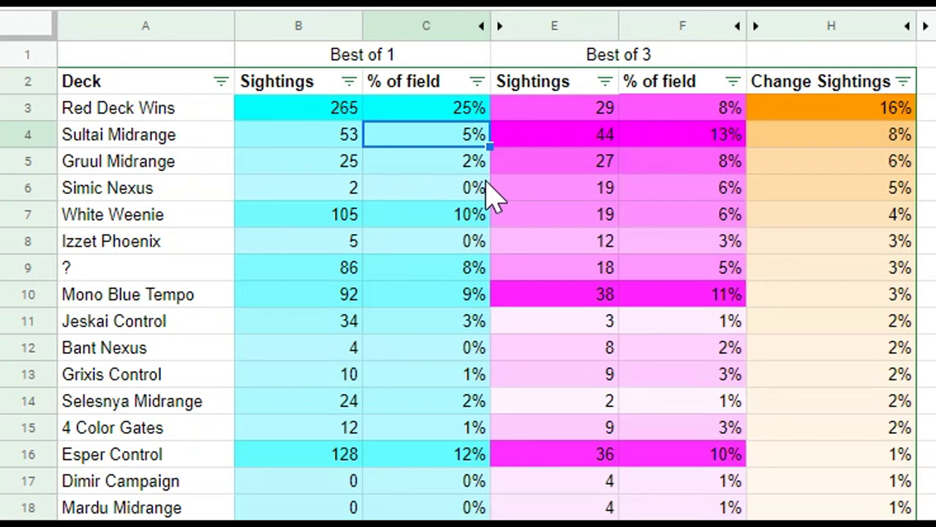
{"action": "left_click", "coordinate": [721, 167]}
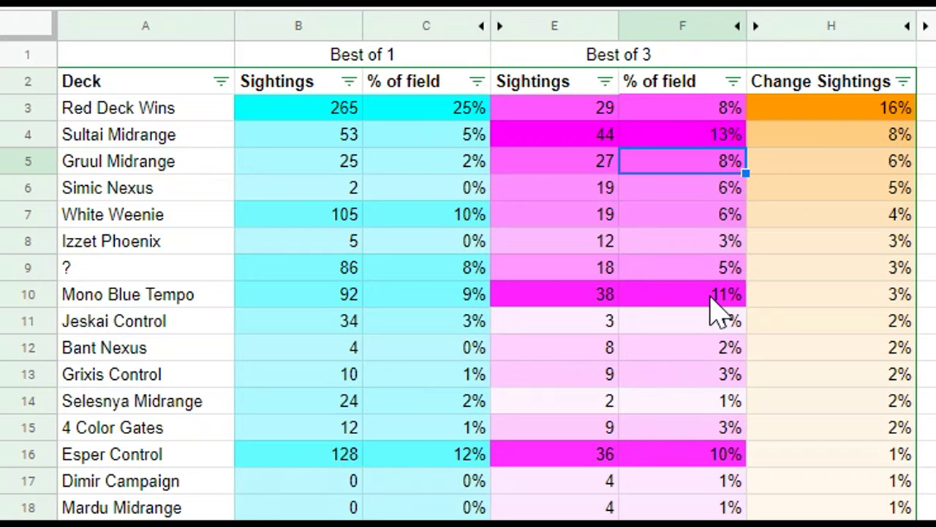
{"action": "left_click", "coordinate": [677, 140]}
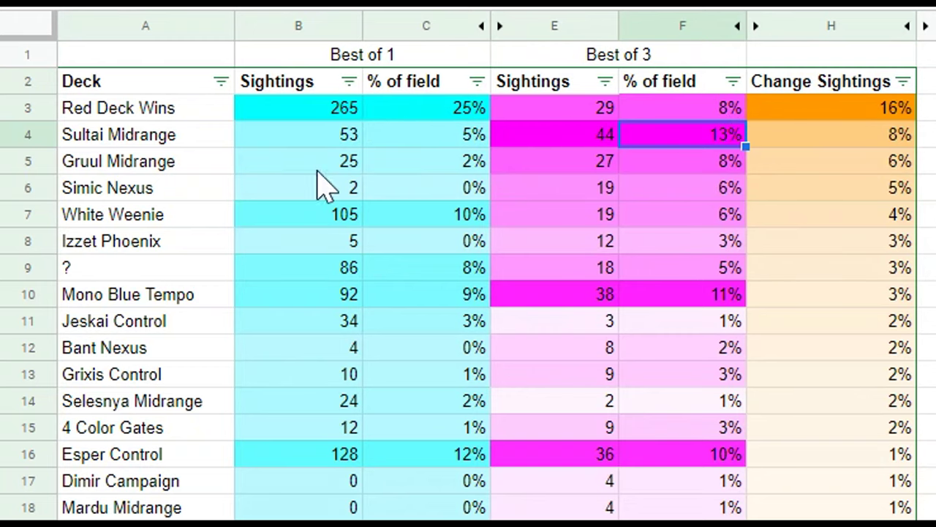
Examine Gruul Midrange's Best of 3 field share and Simic Nexus' Best of 1 sightings, including the unidentified decks row
{"action": "left_click", "coordinate": [125, 167]}
{"action": "left_click", "coordinate": [679, 171]}
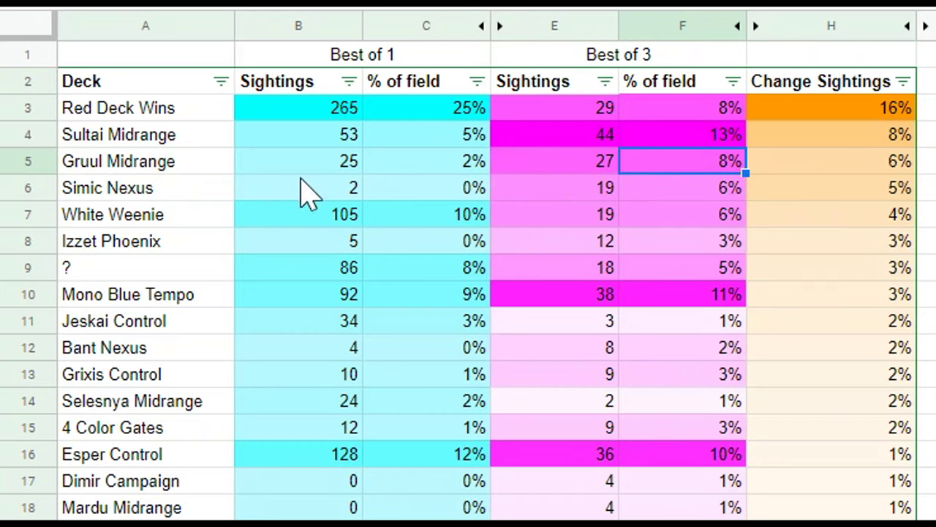
{"action": "left_click", "coordinate": [177, 187]}
{"action": "left_click", "coordinate": [425, 195]}
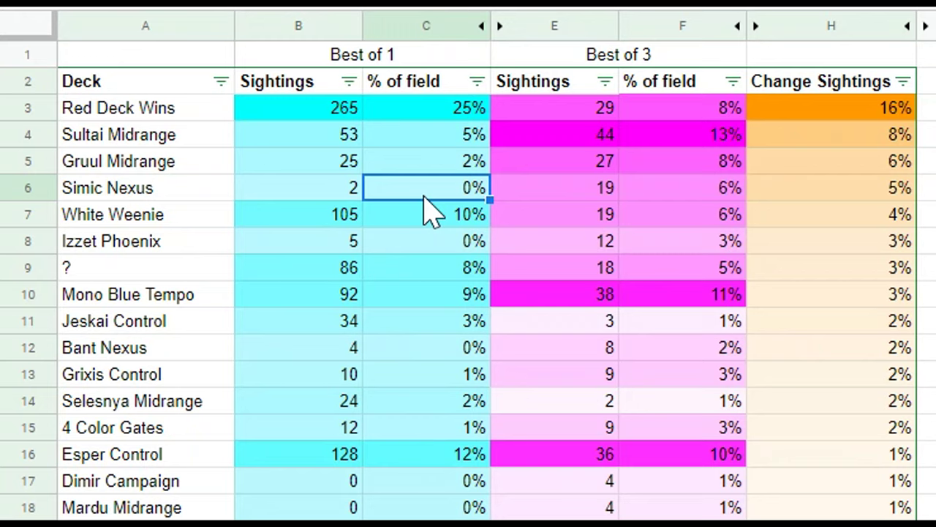
{"action": "left_click", "coordinate": [319, 190]}
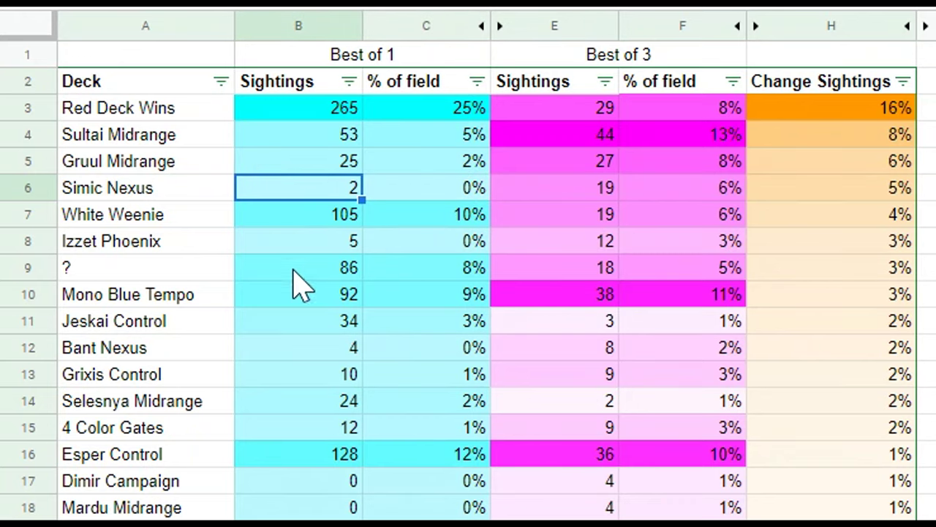
{"action": "left_click", "coordinate": [342, 268]}
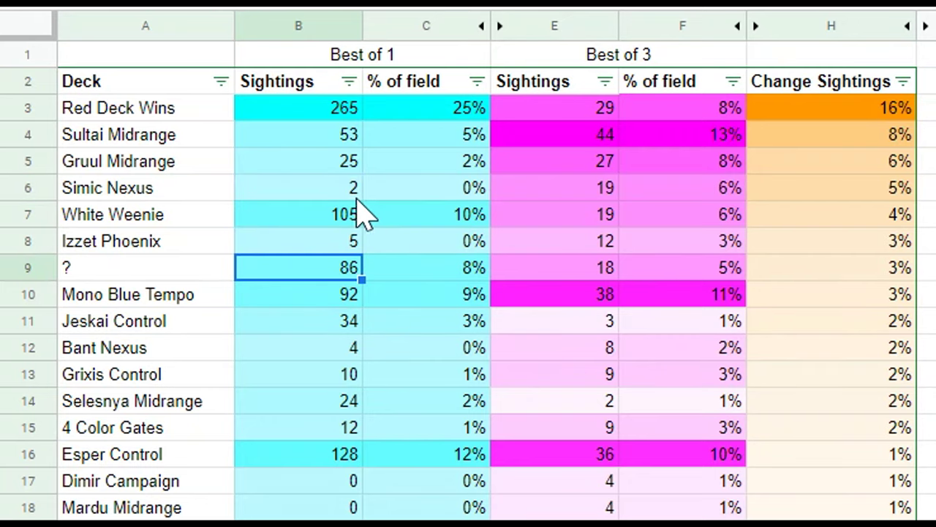
{"action": "left_click", "coordinate": [357, 191]}
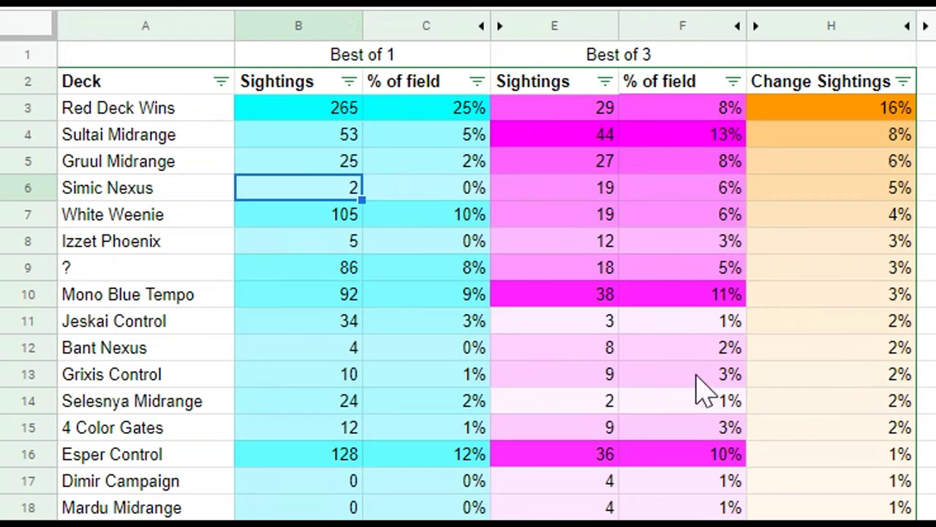
Compare the Best of 1 and Best of 3 figures of White Weenie and Izzet Phoenix
{"action": "left_click", "coordinate": [418, 219]}
{"action": "left_click", "coordinate": [297, 216]}
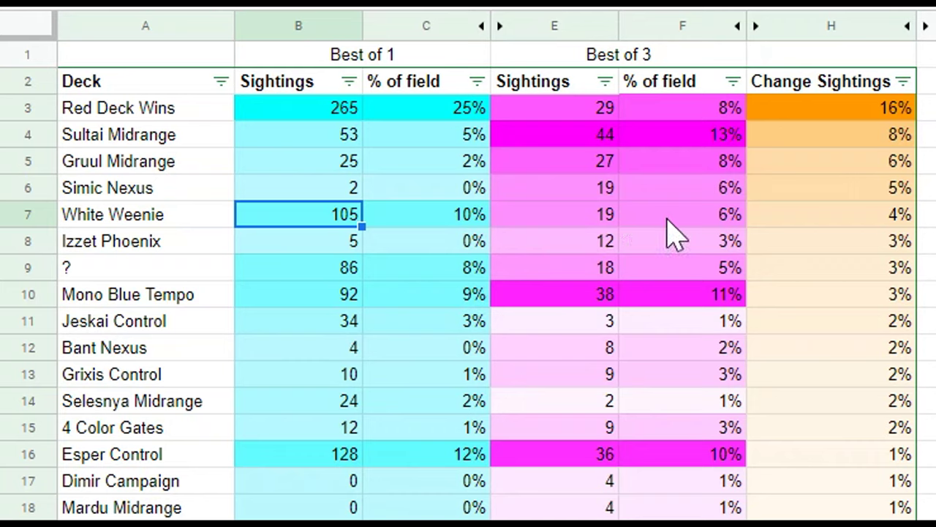
{"action": "left_click", "coordinate": [463, 218]}
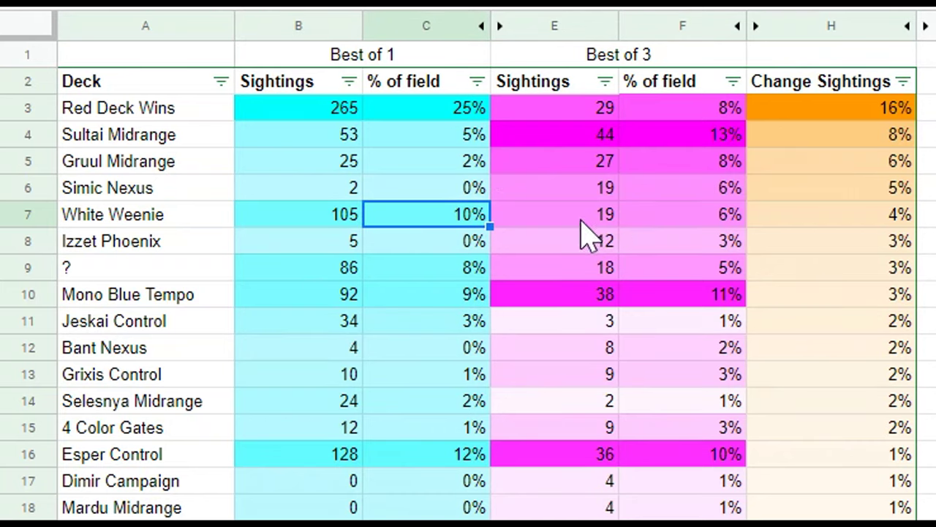
{"action": "left_click", "coordinate": [464, 249]}
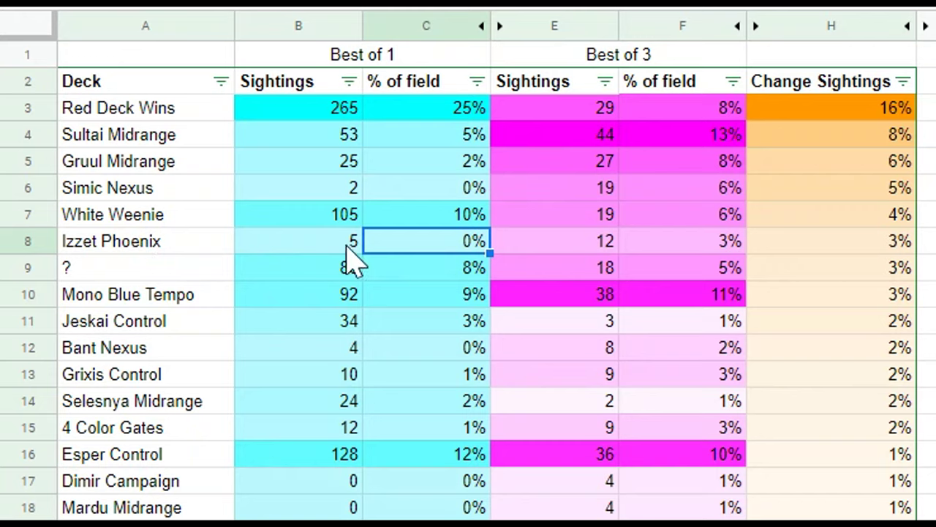
{"action": "left_click", "coordinate": [688, 245]}
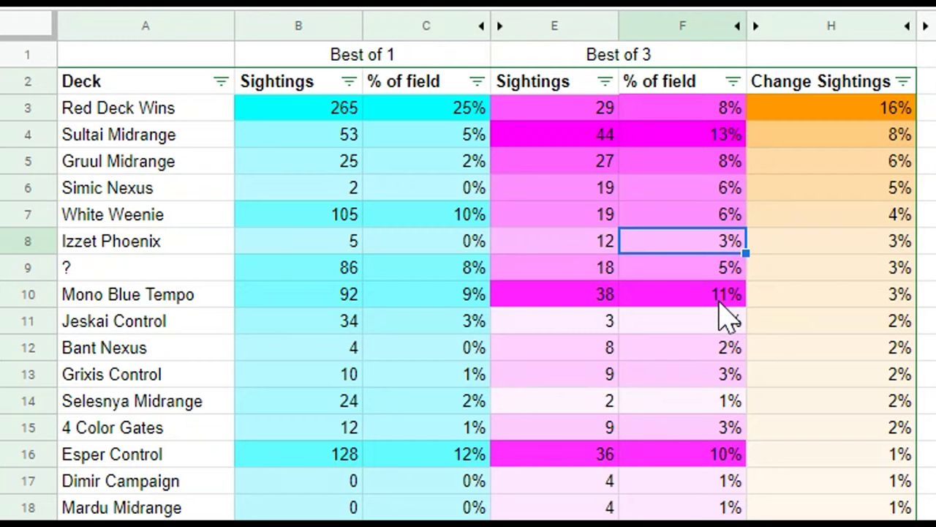
Compare the sightings and field shares of Mono Blue Tempo and Esper Control across Best of 1 and Best of 3
{"action": "left_click", "coordinate": [329, 304]}
{"action": "left_click", "coordinate": [647, 296], "text": "shift"}
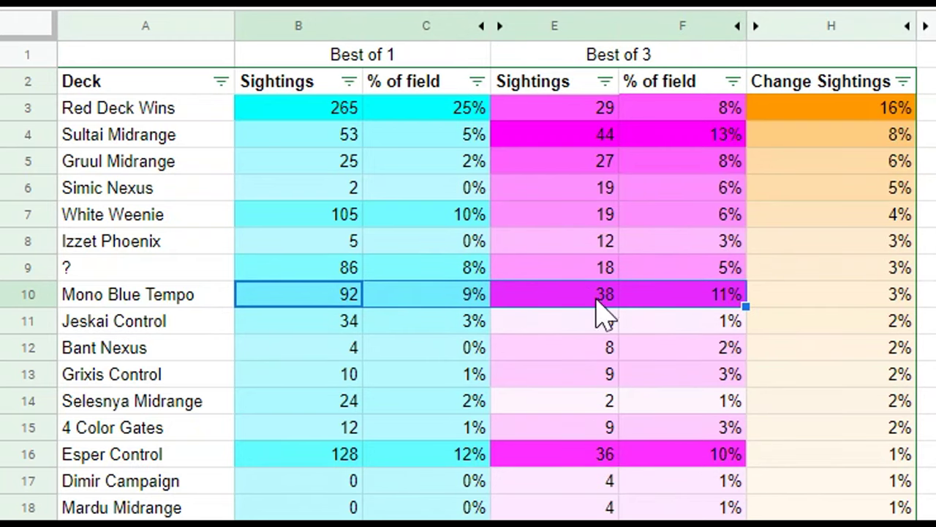
{"action": "left_click_drag", "start_coordinate": [332, 448], "coordinate": [670, 453]}
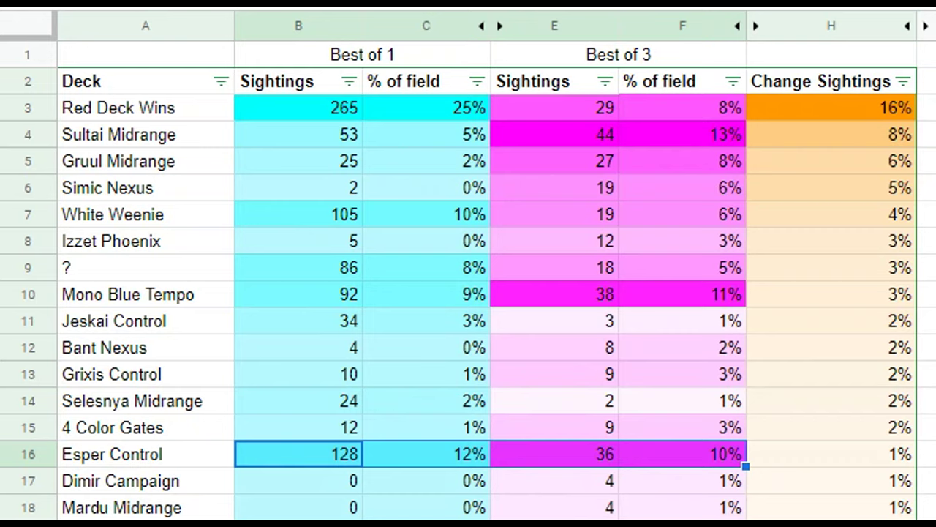
{"action": "left_click", "coordinate": [642, 460]}
{"action": "left_click", "coordinate": [518, 456]}
{"action": "left_click", "coordinate": [404, 458]}
{"action": "left_click", "coordinate": [308, 455]}
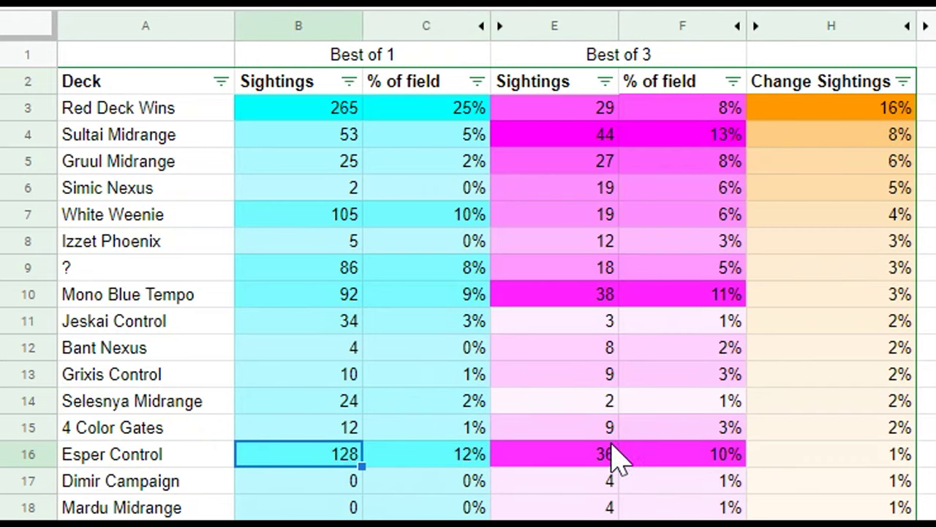
{"action": "left_click", "coordinate": [662, 457]}
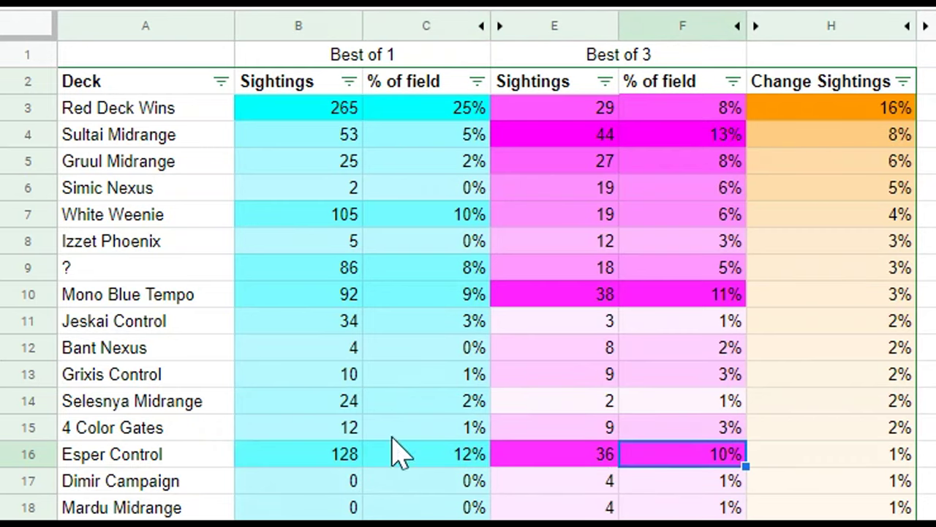
{"action": "left_click_drag", "start_coordinate": [293, 461], "coordinate": [673, 456]}
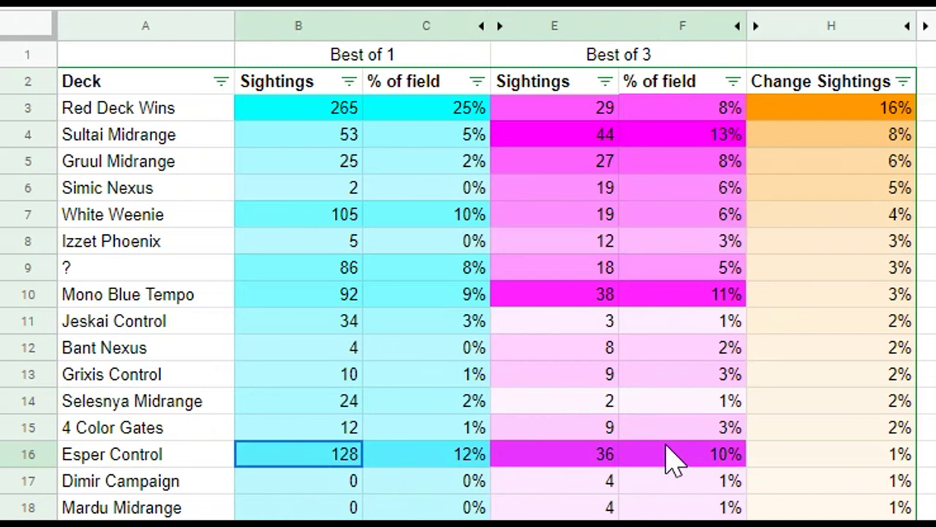
{"action": "left_click", "coordinate": [554, 492]}
{"action": "left_click", "coordinate": [324, 464]}
{"action": "left_click", "coordinate": [658, 501]}
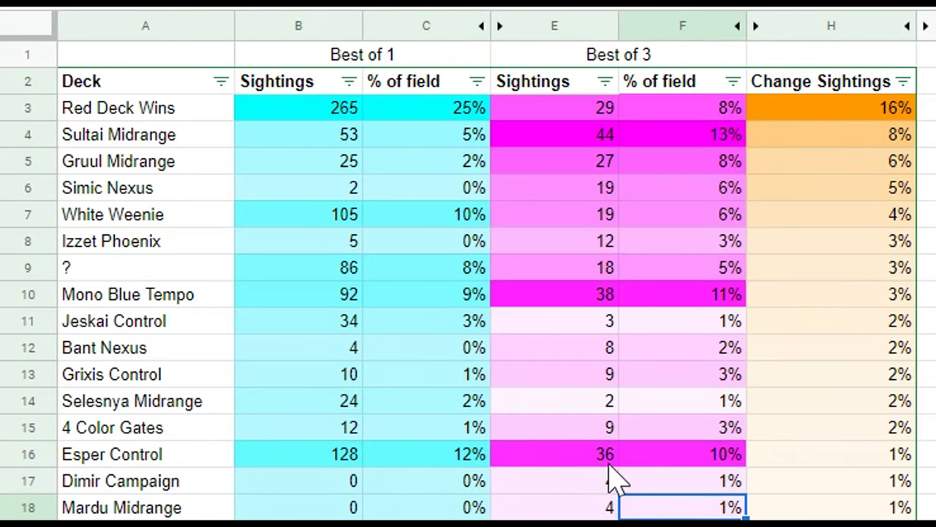
Compare Red Deck Wins' sightings and % of field between Best of 1 and Best of 3
{"action": "left_click", "coordinate": [315, 111]}
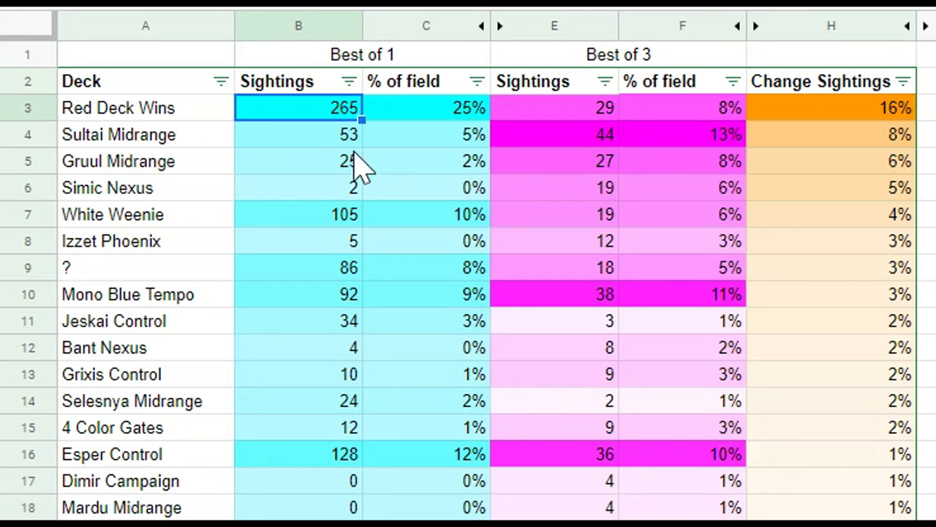
{"action": "left_click_drag", "start_coordinate": [334, 115], "coordinate": [596, 120]}
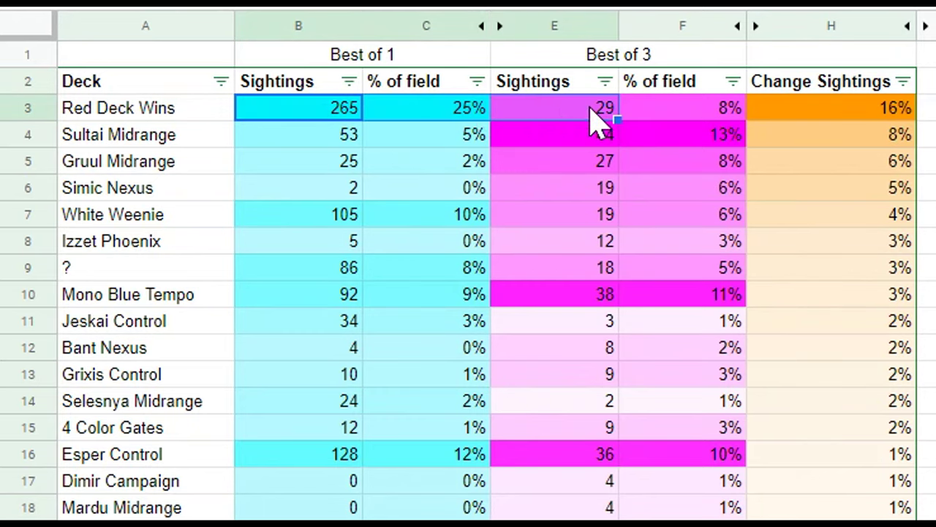
{"action": "left_click", "coordinate": [698, 117]}
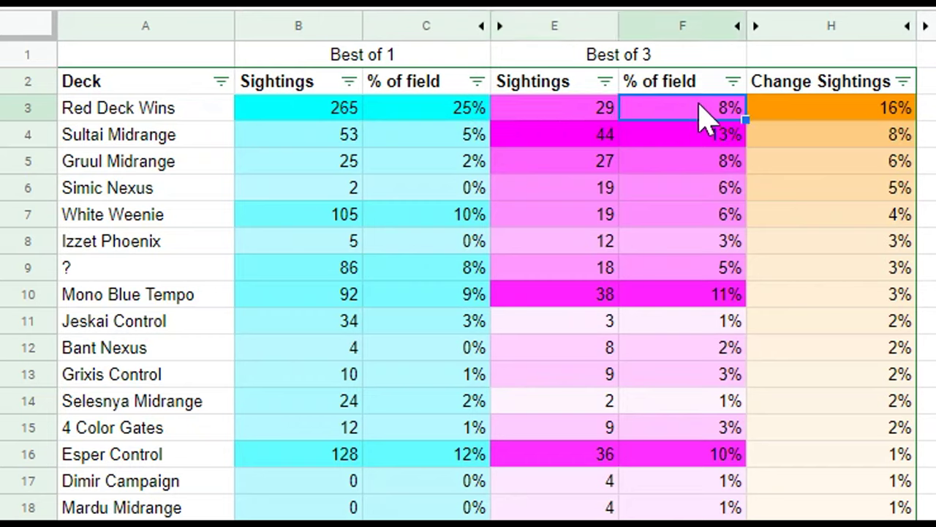
{"action": "left_click", "coordinate": [581, 115]}
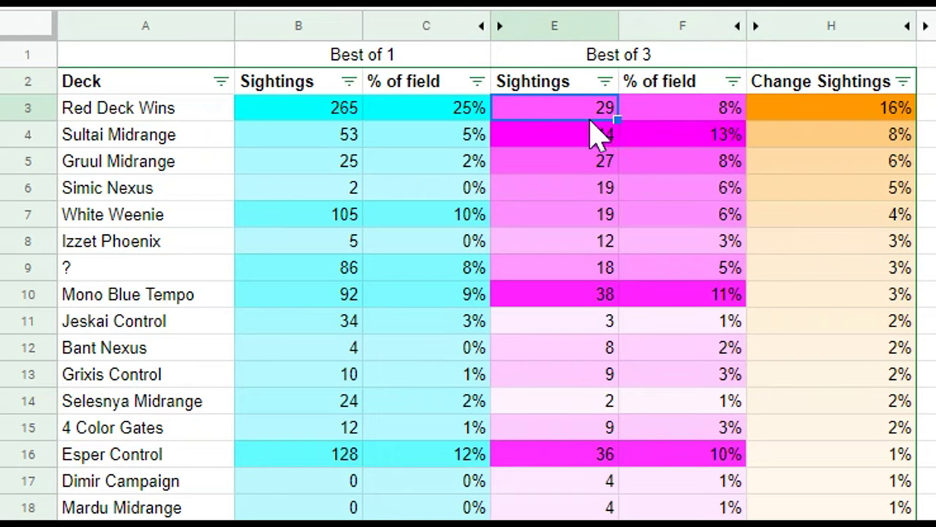
{"action": "left_click_drag", "start_coordinate": [350, 114], "coordinate": [472, 118]}
{"action": "left_click", "coordinate": [413, 248]}
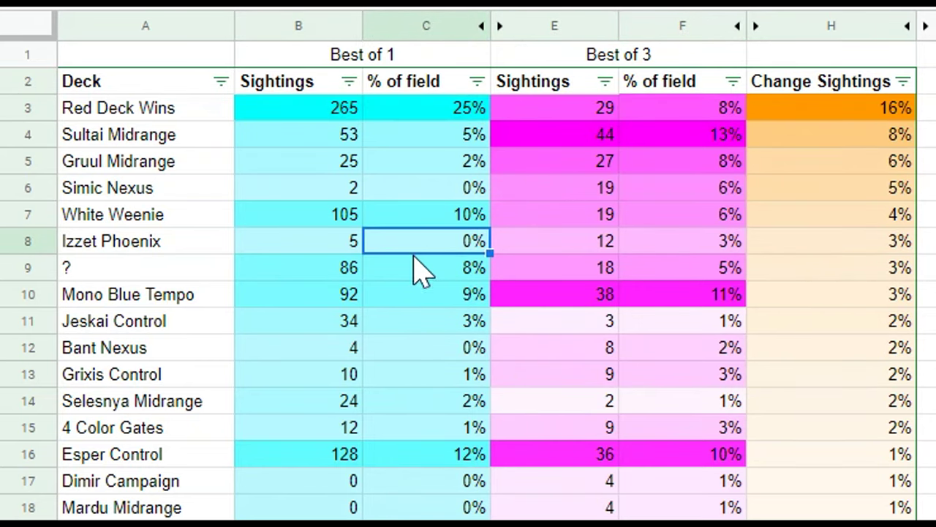
Recheck Esper Control's sightings and % of field in both formats
{"action": "left_click_drag", "start_coordinate": [333, 460], "coordinate": [724, 457]}
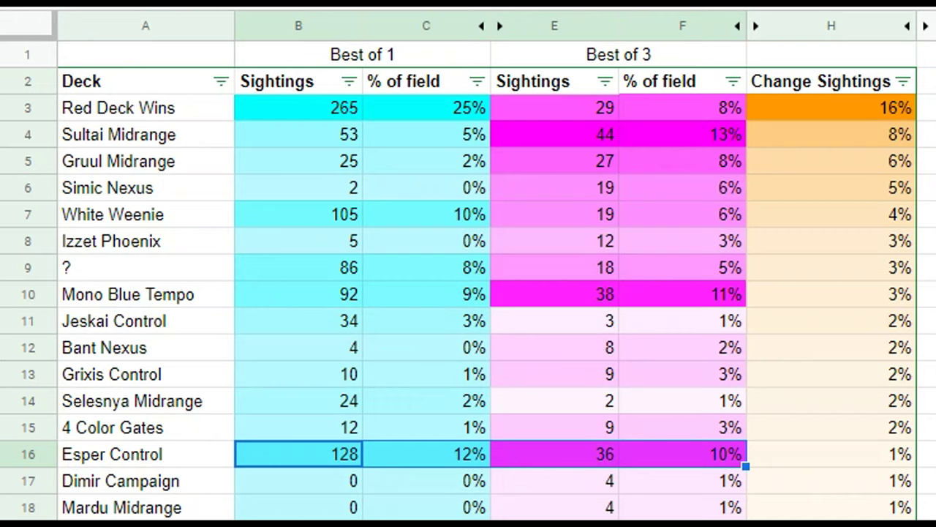
{"action": "left_click", "coordinate": [647, 482]}
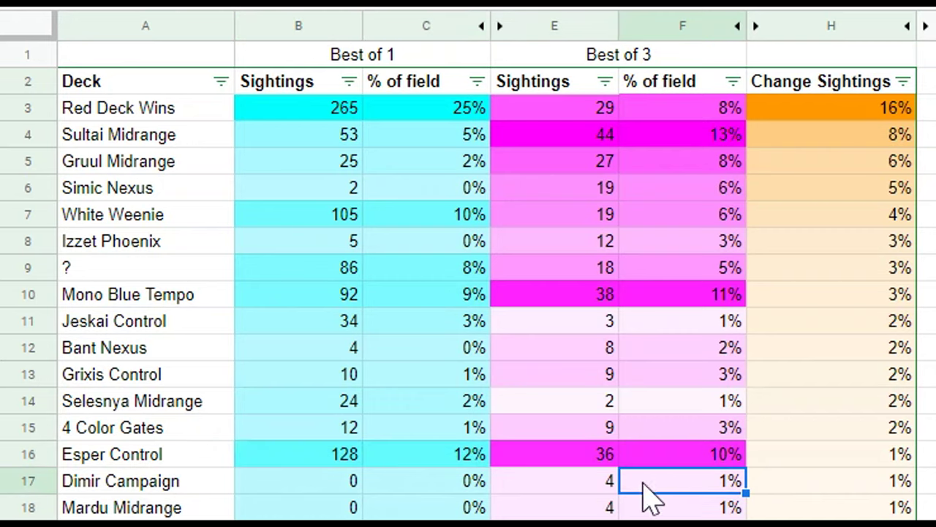
{"action": "left_click", "coordinate": [702, 455]}
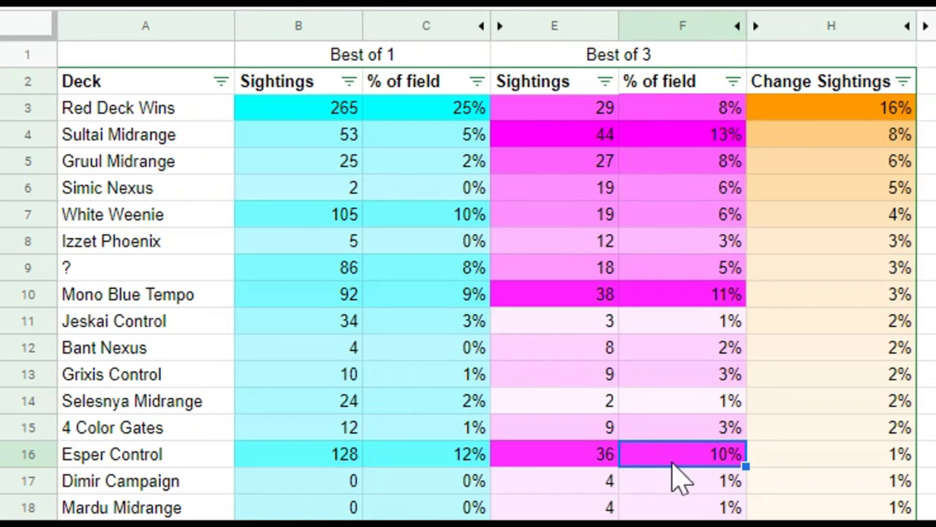
{"action": "left_click", "coordinate": [464, 461]}
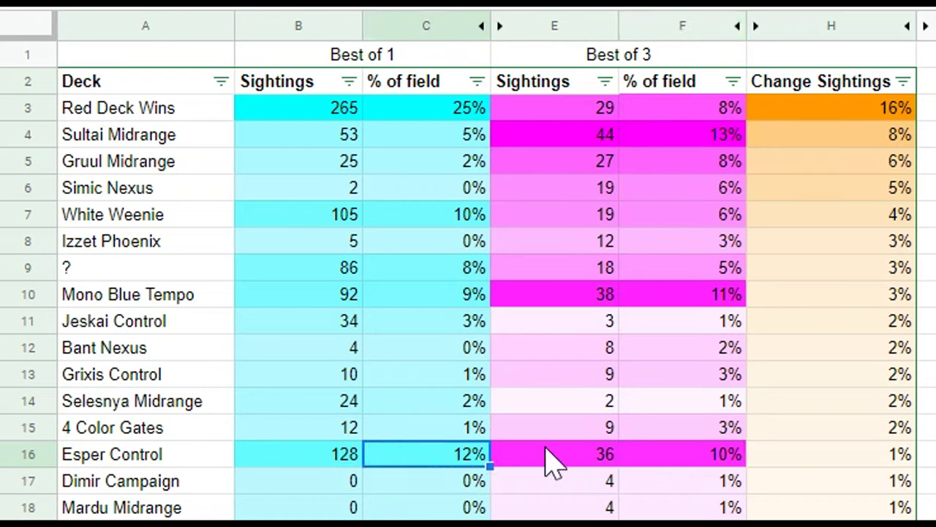
{"action": "left_click", "coordinate": [600, 452]}
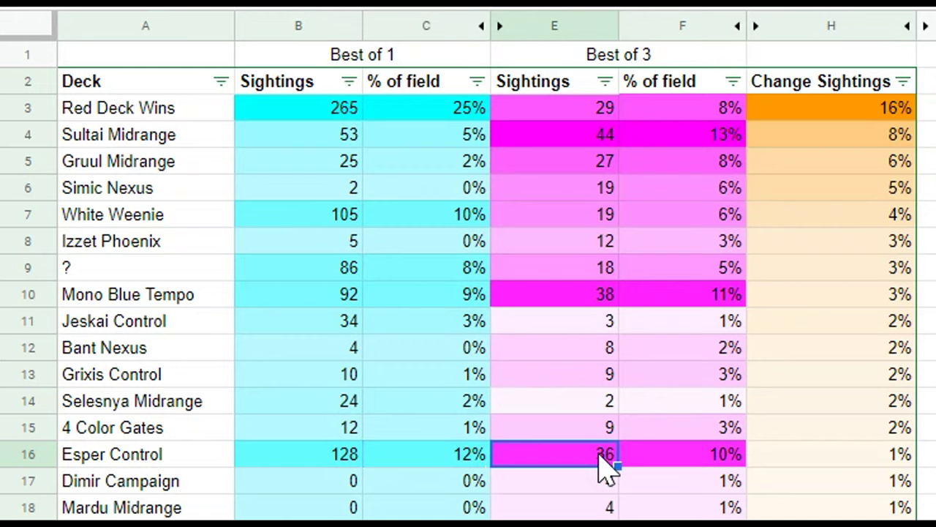
Compare Sultai Midrange's sightings and field shares in both formats, with Red Deck Wins' Best of 1 share as reference
{"action": "left_click", "coordinate": [395, 109]}
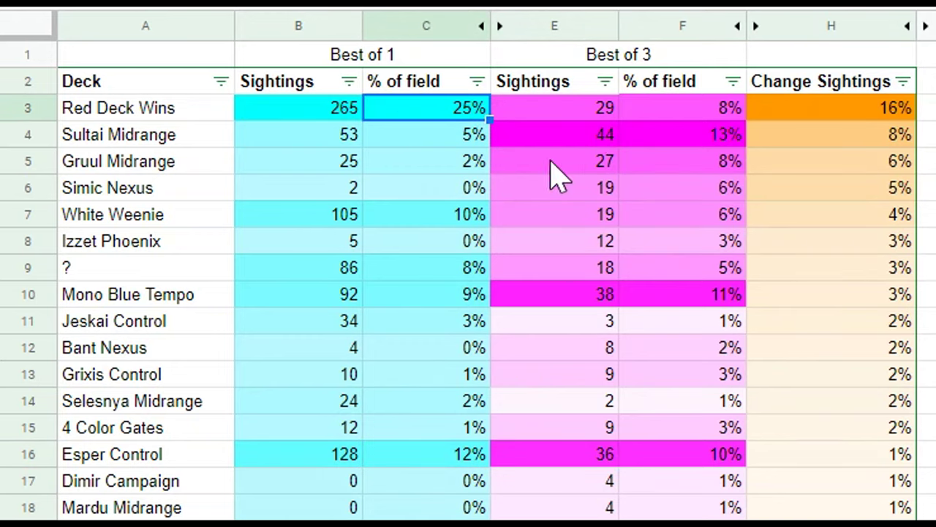
{"action": "left_click", "coordinate": [516, 139]}
{"action": "left_click", "coordinate": [328, 140]}
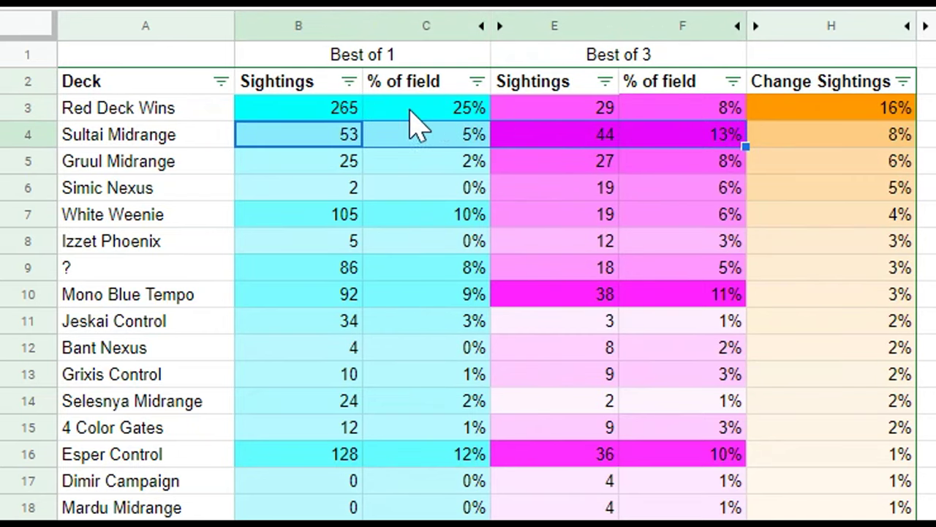
{"action": "left_click", "coordinate": [395, 128]}
{"action": "left_click", "coordinate": [696, 140]}
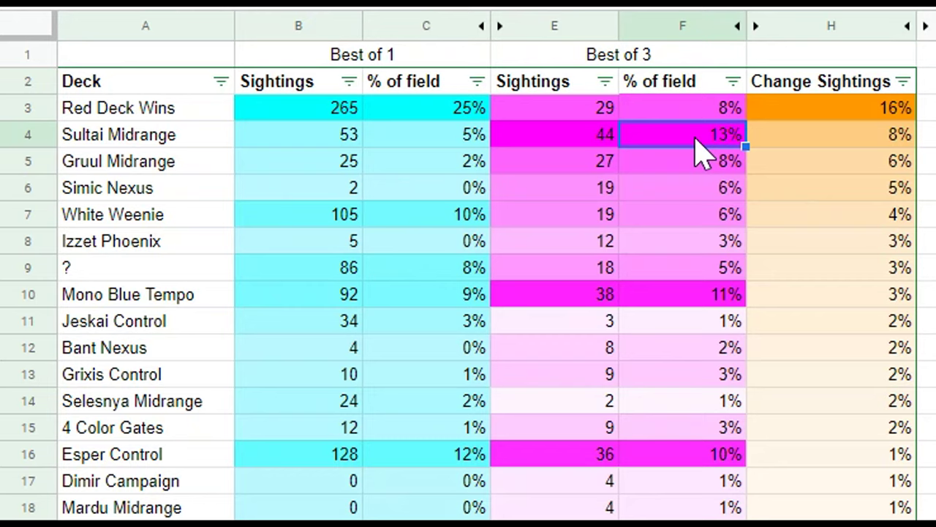
{"action": "left_click", "coordinate": [330, 135]}
{"action": "left_click", "coordinate": [411, 167]}
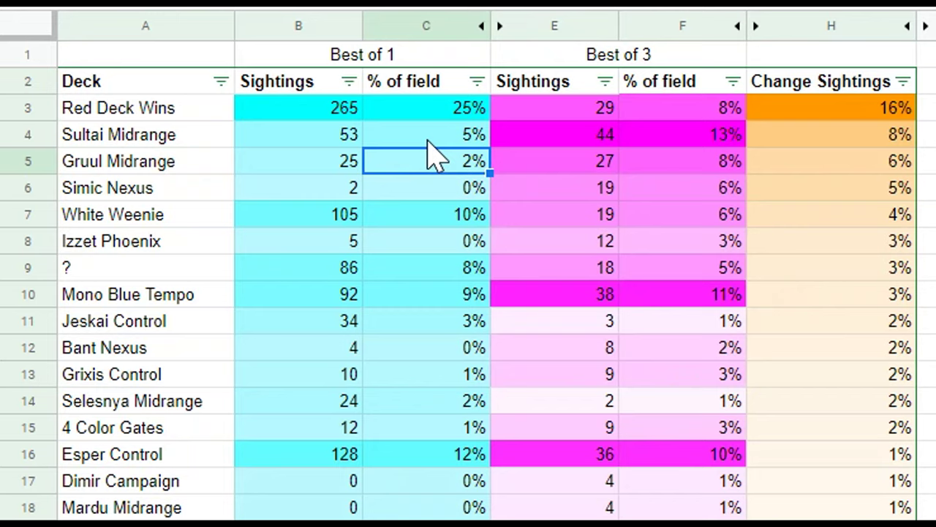
{"action": "left_click", "coordinate": [397, 147]}
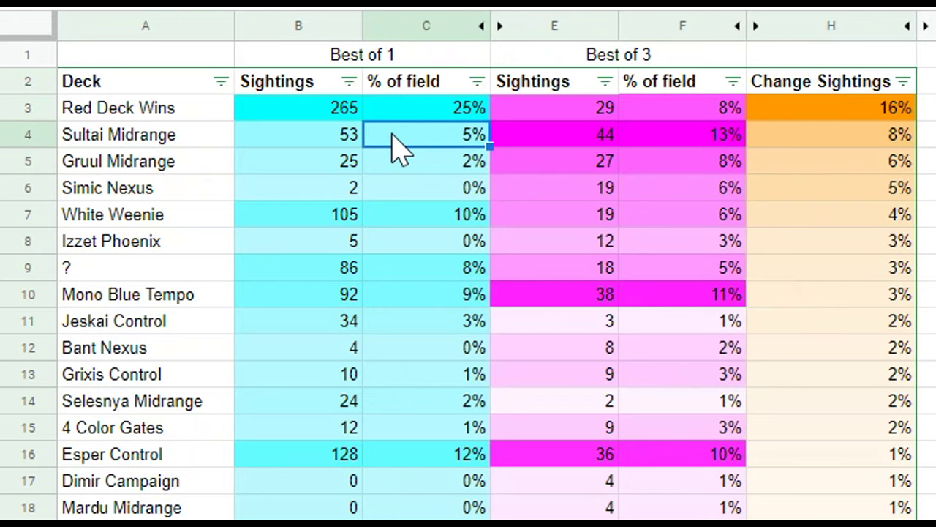
Compare Sultai Midrange's and Gruul Midrange's sightings and % of field between Best of 1 and Best of 3
{"action": "left_click_drag", "start_coordinate": [322, 137], "coordinate": [450, 150]}
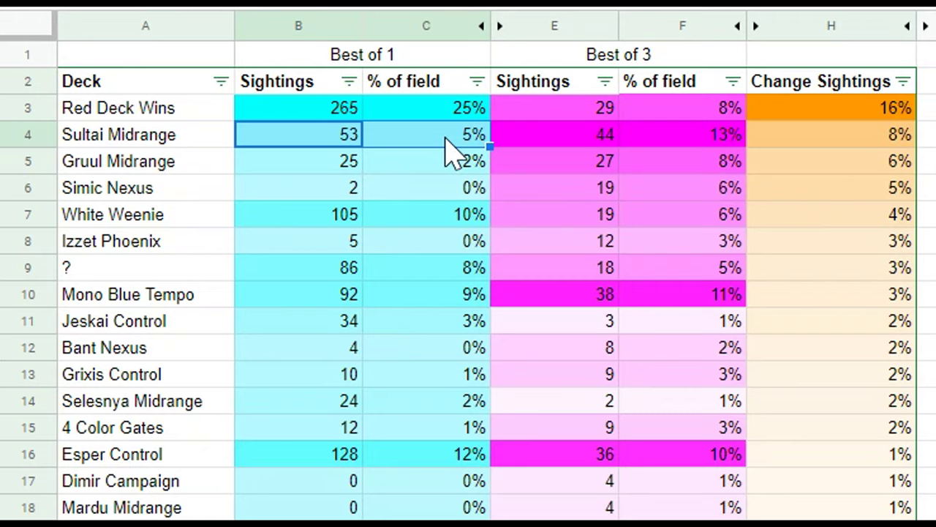
{"action": "left_click", "coordinate": [725, 132]}
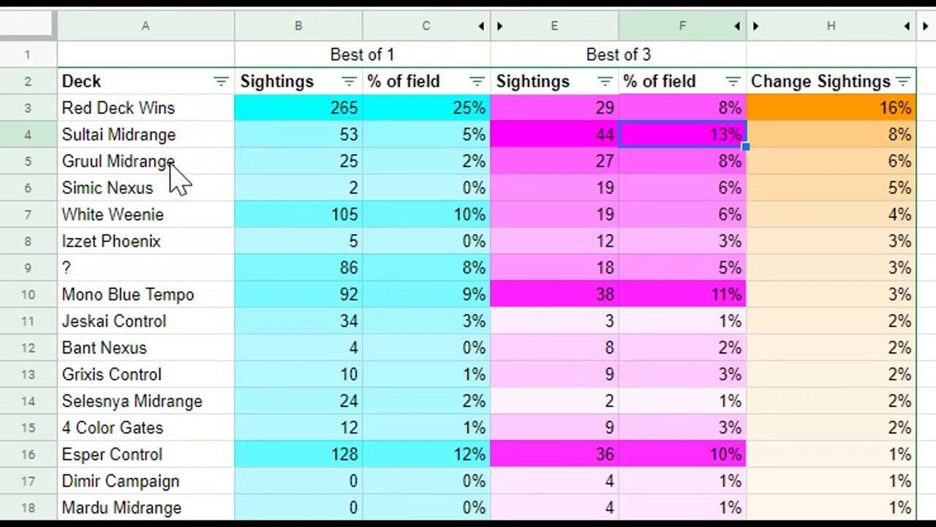
{"action": "left_click_drag", "start_coordinate": [172, 155], "coordinate": [664, 156]}
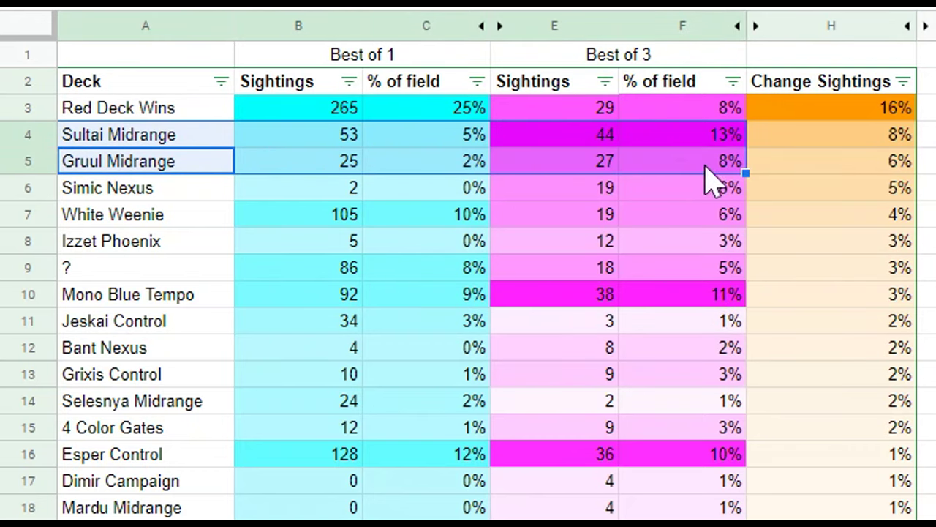
{"action": "left_click", "coordinate": [706, 168]}
{"action": "left_click", "coordinate": [376, 144]}
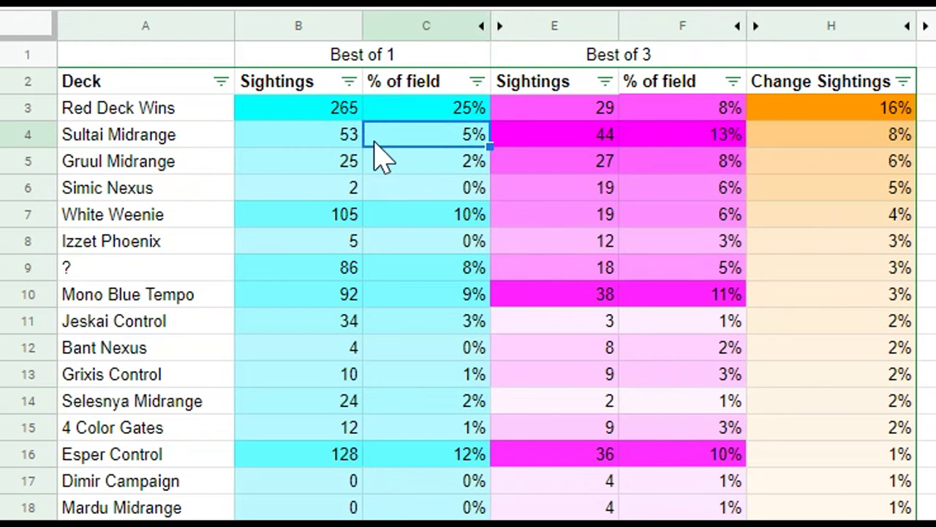
{"action": "left_click_drag", "start_coordinate": [154, 168], "coordinate": [355, 147]}
{"action": "left_click", "coordinate": [446, 146]}
Check the Best of 1 field shares of Red Deck Wins and Esper Control
{"action": "left_click", "coordinate": [452, 117]}
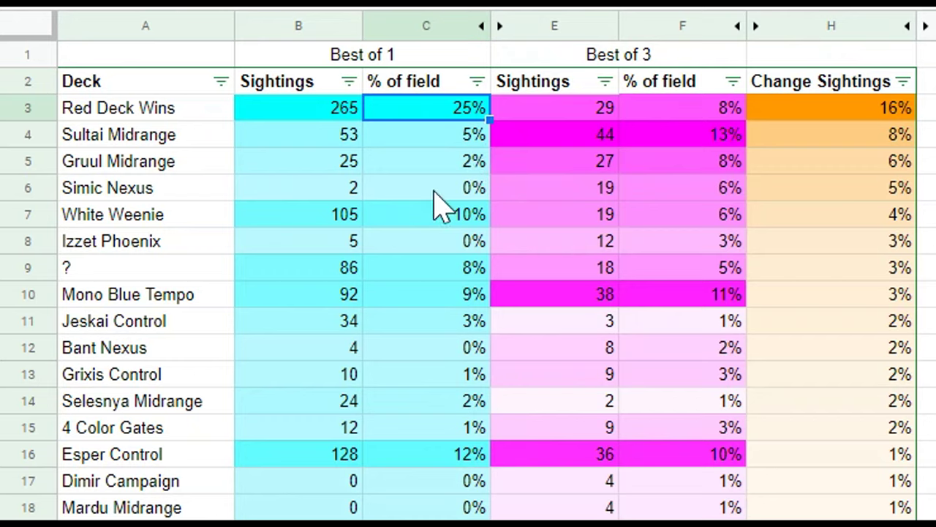
{"action": "left_click", "coordinate": [435, 454]}
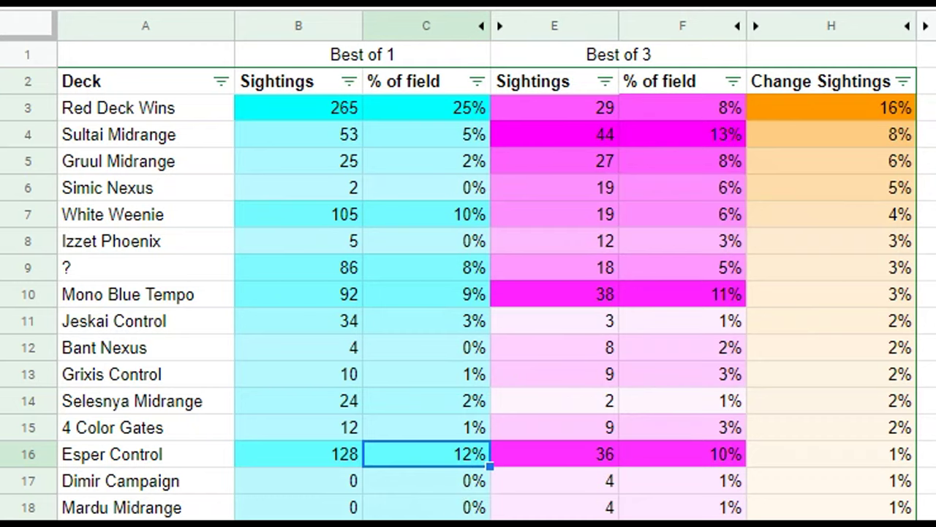
{"action": "left_click", "coordinate": [517, 377]}
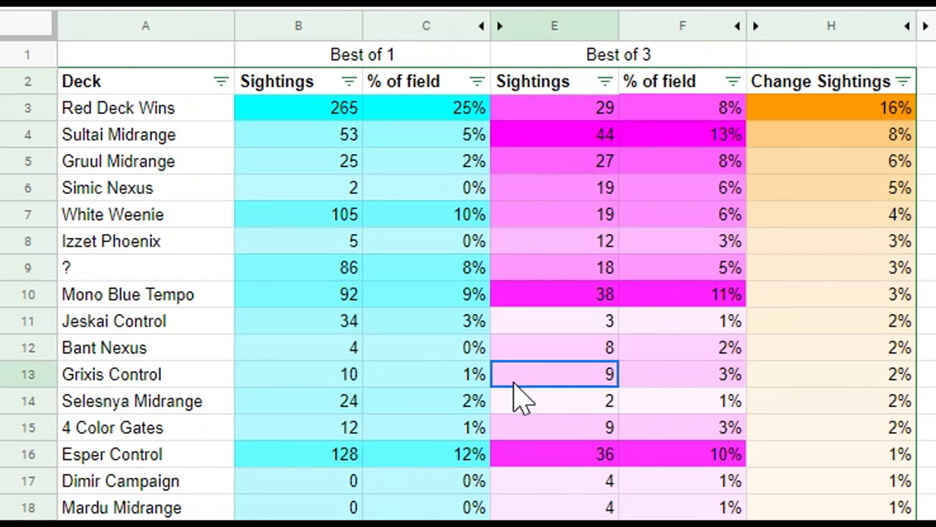
Unhide the Win % columns for Best of 1 and Best of 3 and the win-percentage change column
{"action": "left_click", "coordinate": [498, 28]}
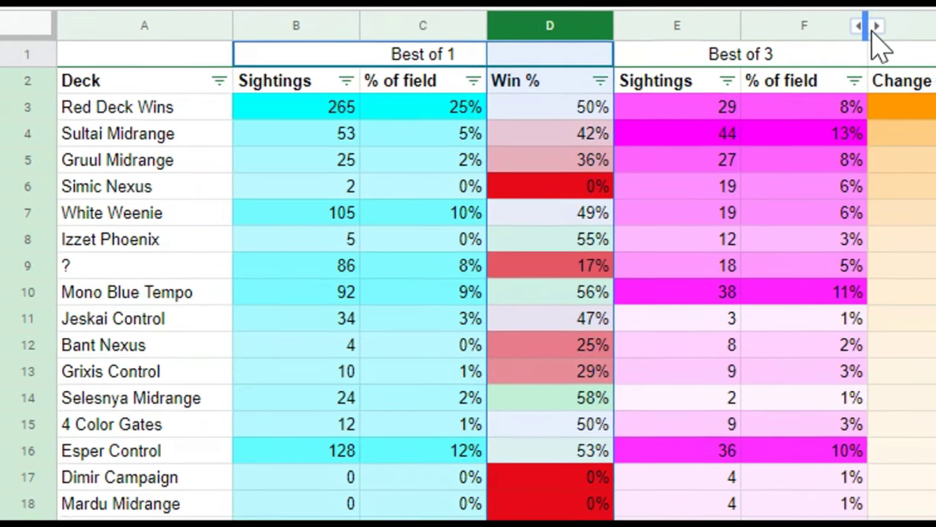
{"action": "left_click", "coordinate": [871, 29]}
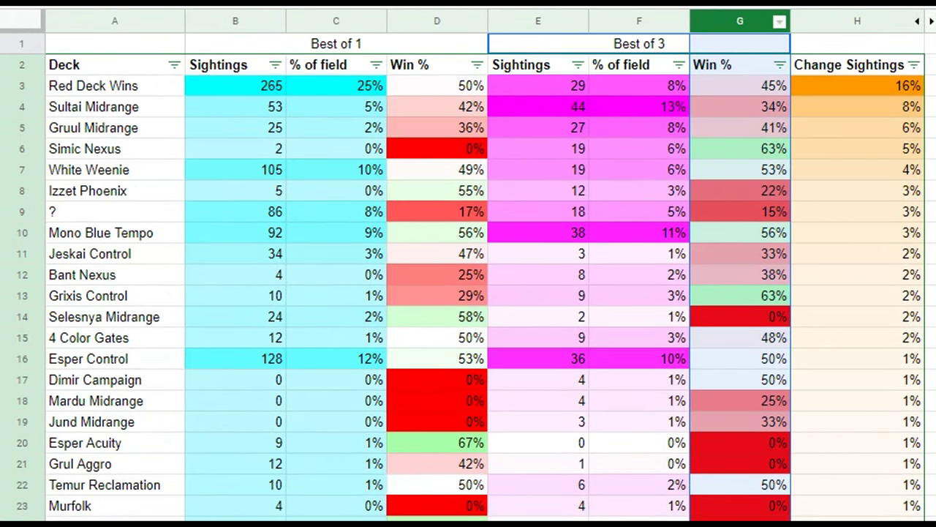
{"action": "left_click", "coordinate": [931, 22]}
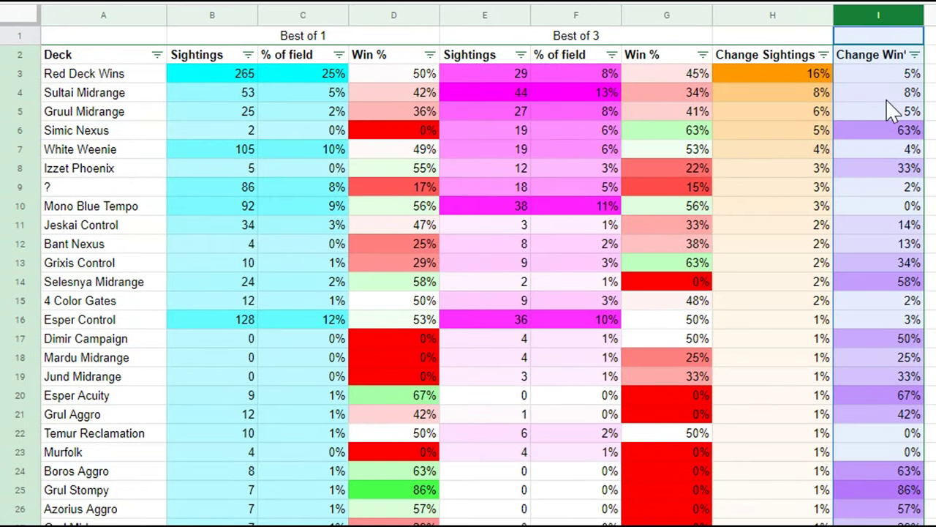
{"action": "left_click", "coordinate": [888, 94]}
{"action": "left_click", "coordinate": [687, 117]}
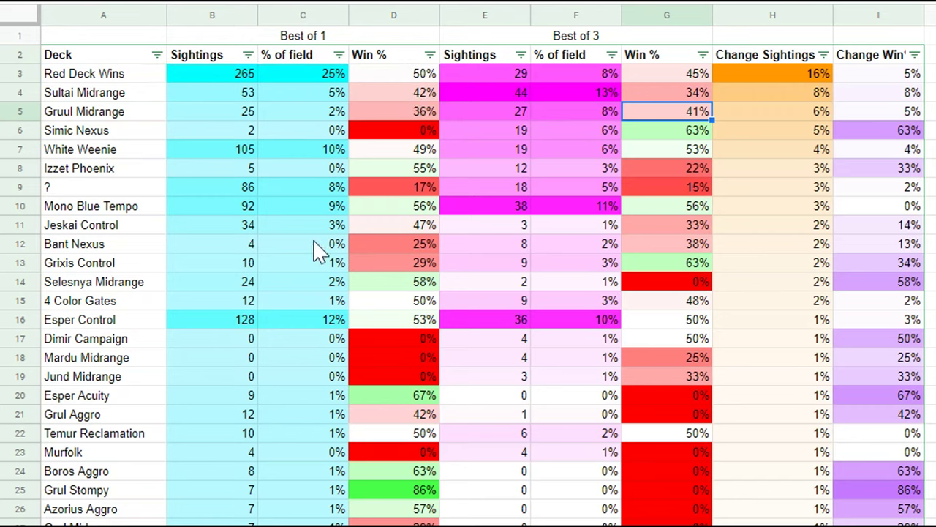
Filter the Best of 1 % of field column to exclude decks at 0%
{"action": "left_click", "coordinate": [339, 54]}
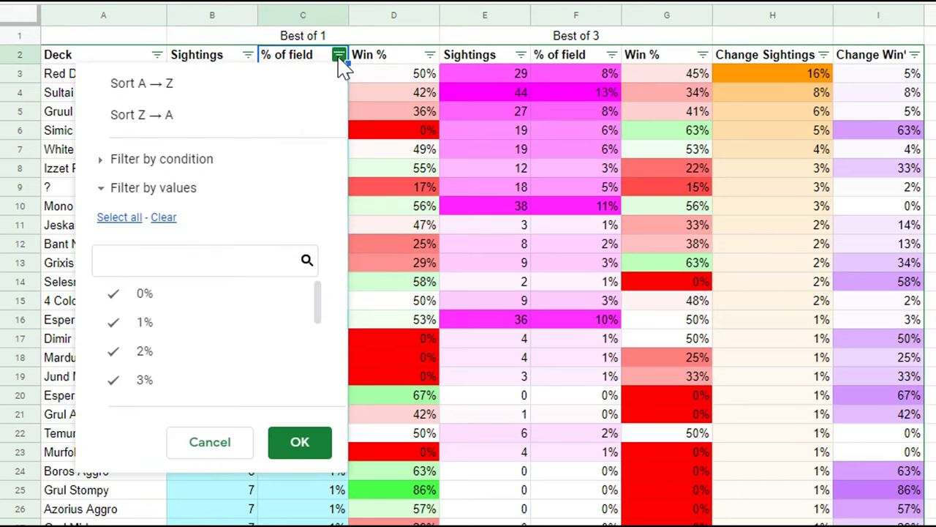
{"action": "left_click", "coordinate": [135, 301]}
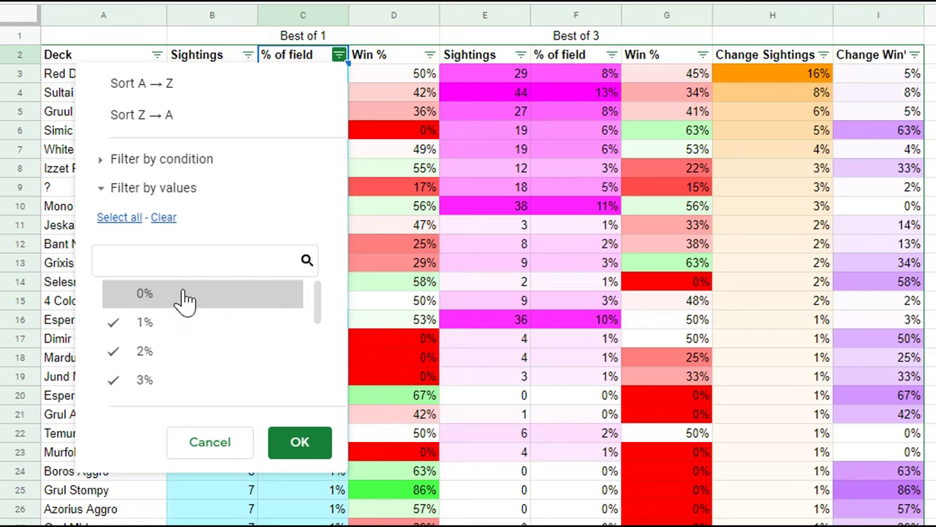
{"action": "left_click", "coordinate": [315, 455]}
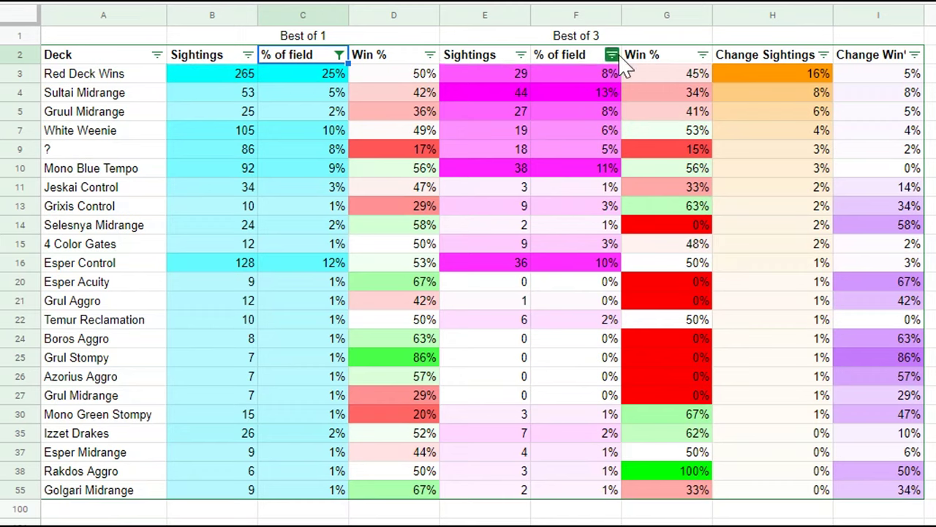
Filter the Best of 3 % of field column to exclude decks at 0% and 1%
{"action": "left_click", "coordinate": [614, 57]}
{"action": "left_click", "coordinate": [406, 296]}
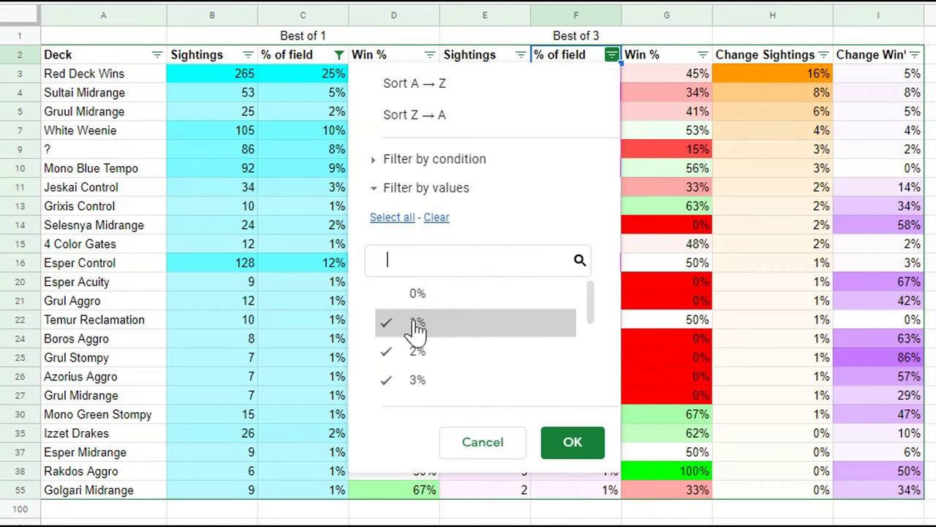
{"action": "left_click", "coordinate": [416, 326]}
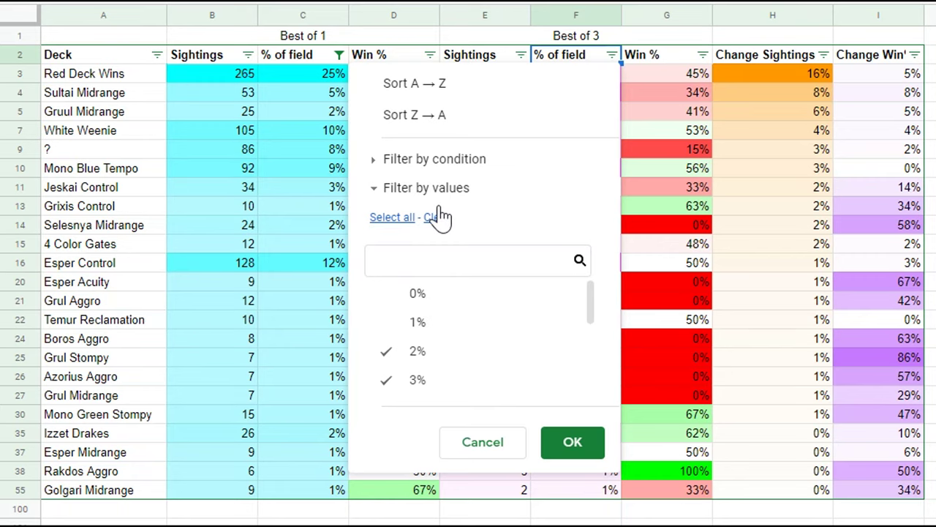
{"action": "left_click", "coordinate": [578, 448]}
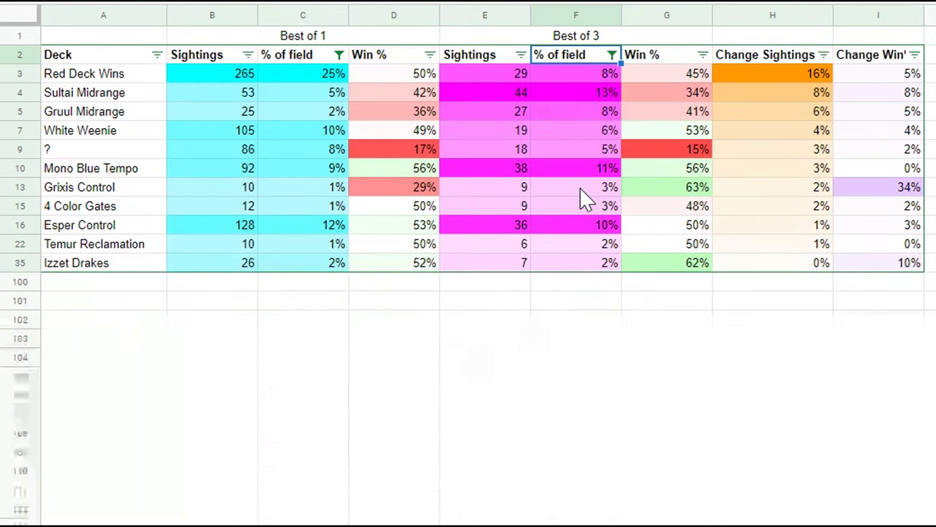
Examine the win-percentage changes and Grixis Control's sightings, field share and win rate in both formats
{"action": "left_click", "coordinate": [580, 188]}
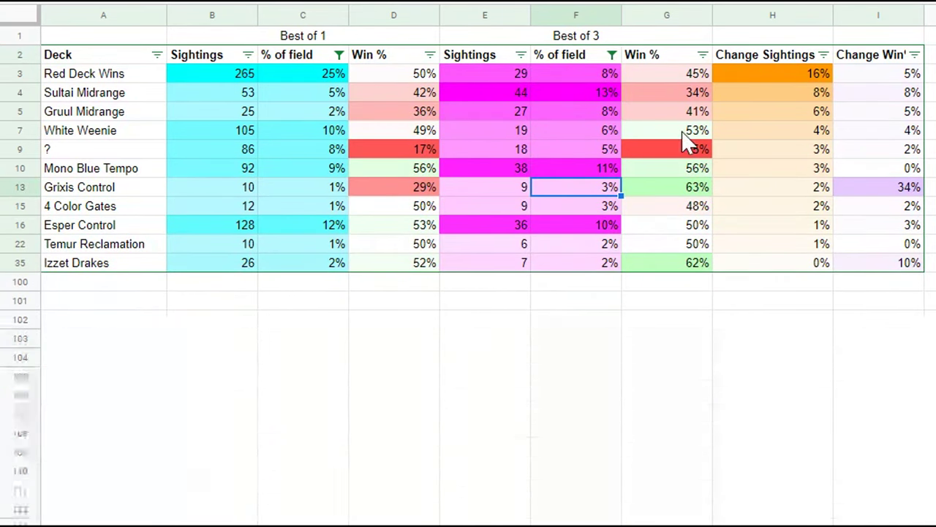
{"action": "left_click", "coordinate": [904, 88]}
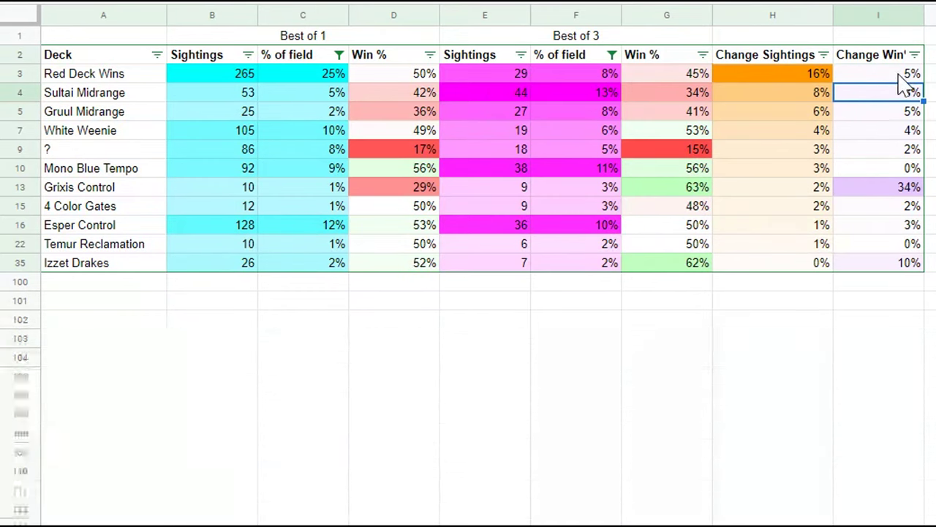
{"action": "left_click", "coordinate": [902, 189]}
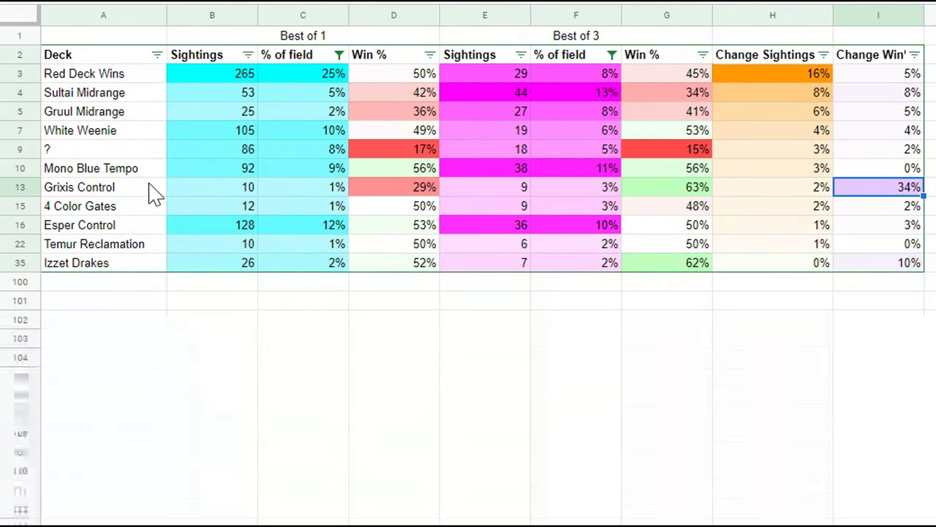
{"action": "left_click_drag", "start_coordinate": [123, 190], "coordinate": [695, 192]}
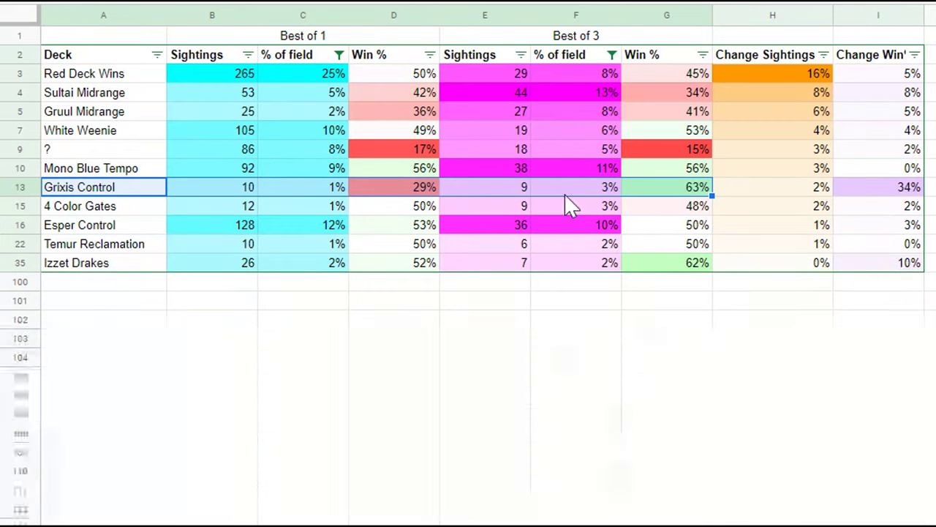
{"action": "left_click", "coordinate": [567, 195]}
{"action": "left_click", "coordinate": [142, 189]}
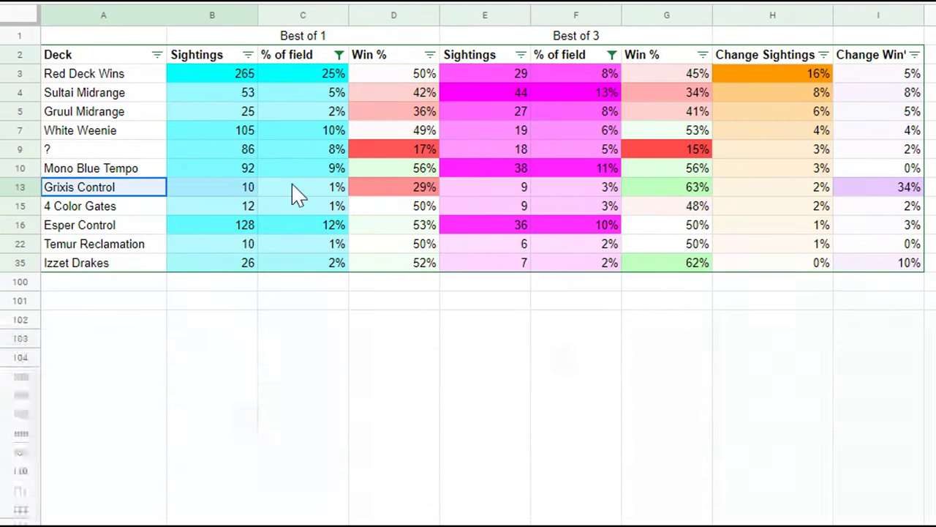
{"action": "left_click_drag", "start_coordinate": [296, 194], "coordinate": [774, 198]}
{"action": "left_click", "coordinate": [779, 191]}
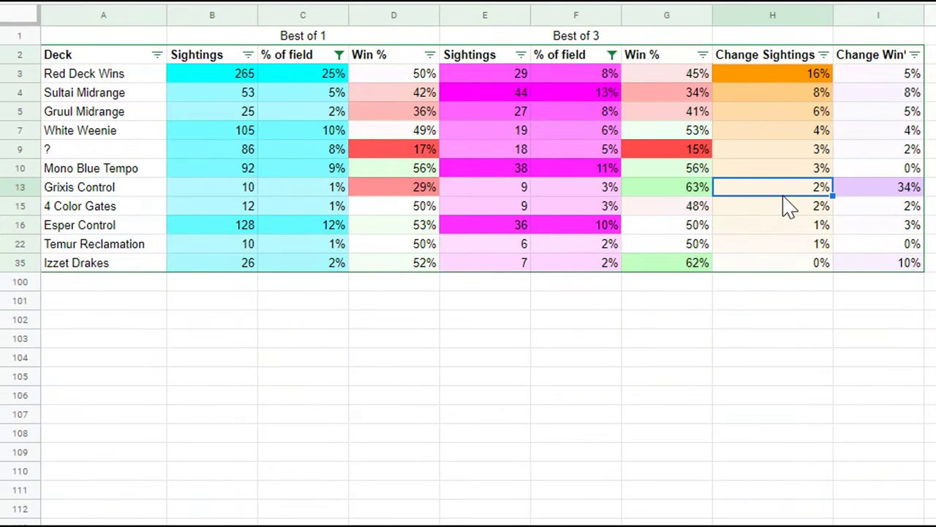
Compare Grixis Control's Win % between Best of 1 and Best of 3
{"action": "left_click", "coordinate": [673, 194]}
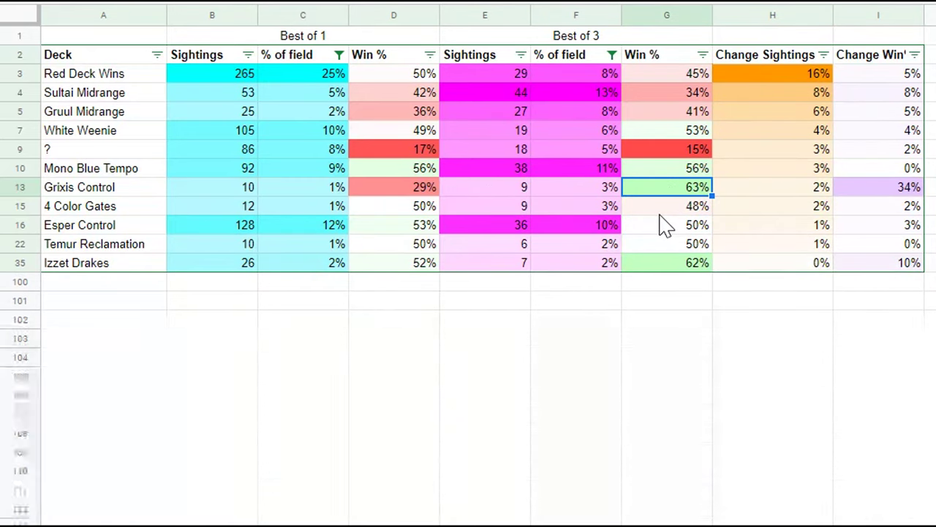
{"action": "left_click", "coordinate": [430, 191]}
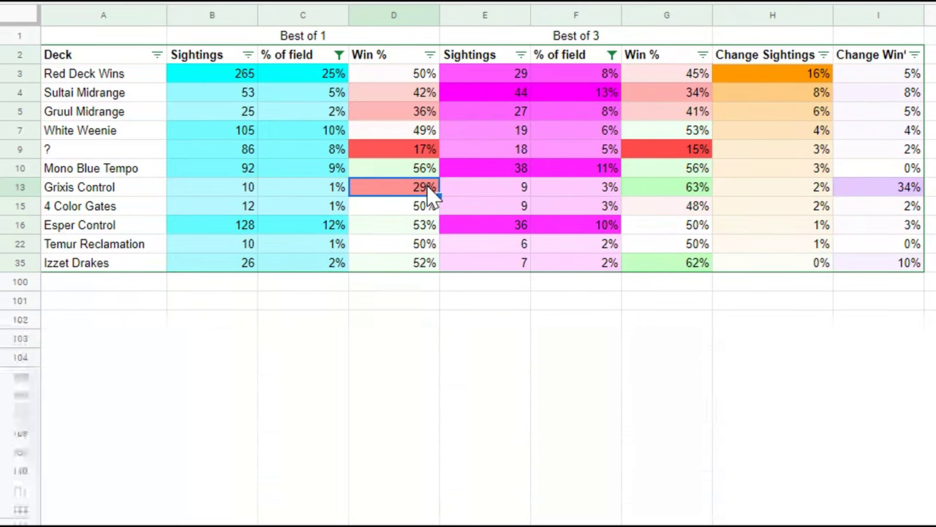
{"action": "left_click", "coordinate": [643, 193]}
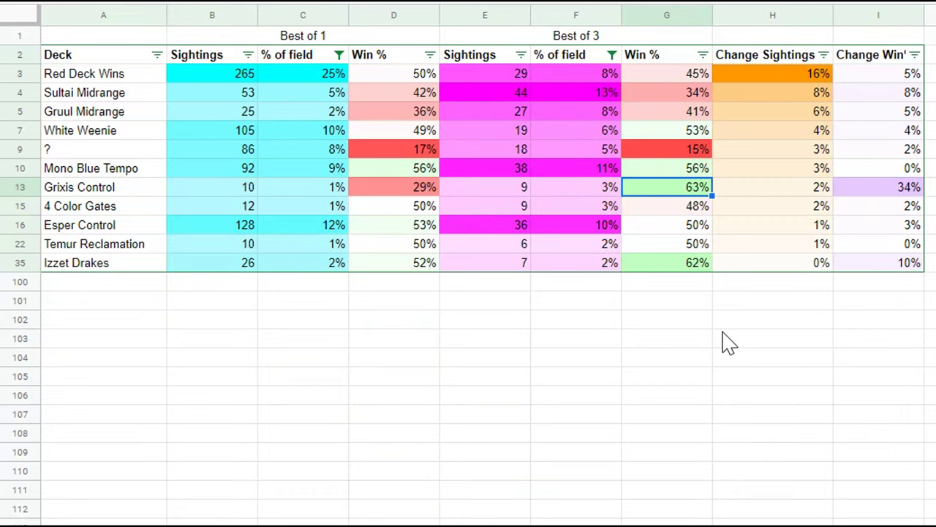
{"action": "left_click", "coordinate": [366, 189]}
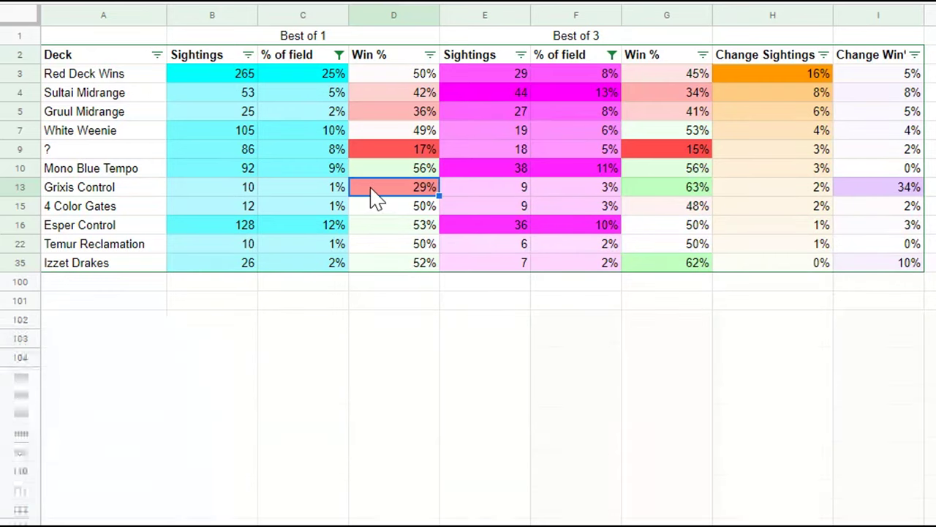
{"action": "left_click", "coordinate": [692, 192]}
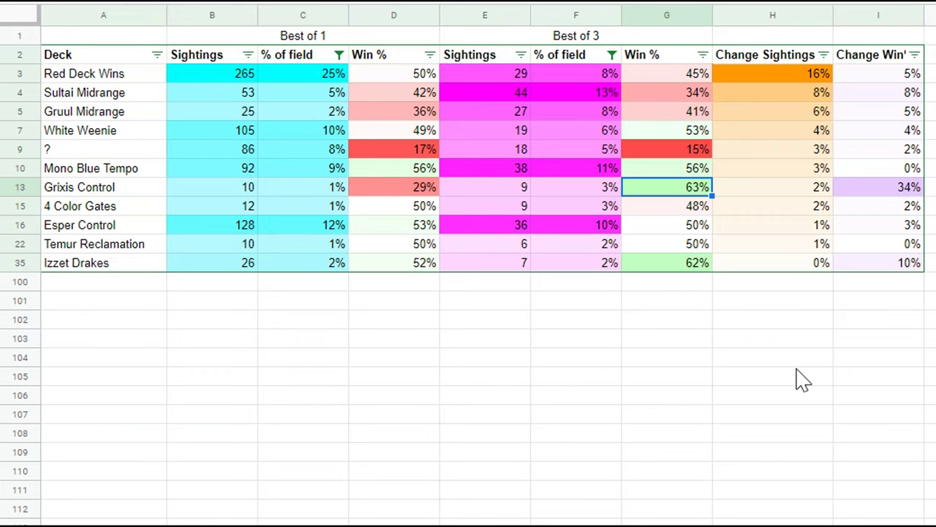
Review Esper Control's sightings, % of field and Win % across both formats
{"action": "left_click", "coordinate": [74, 225]}
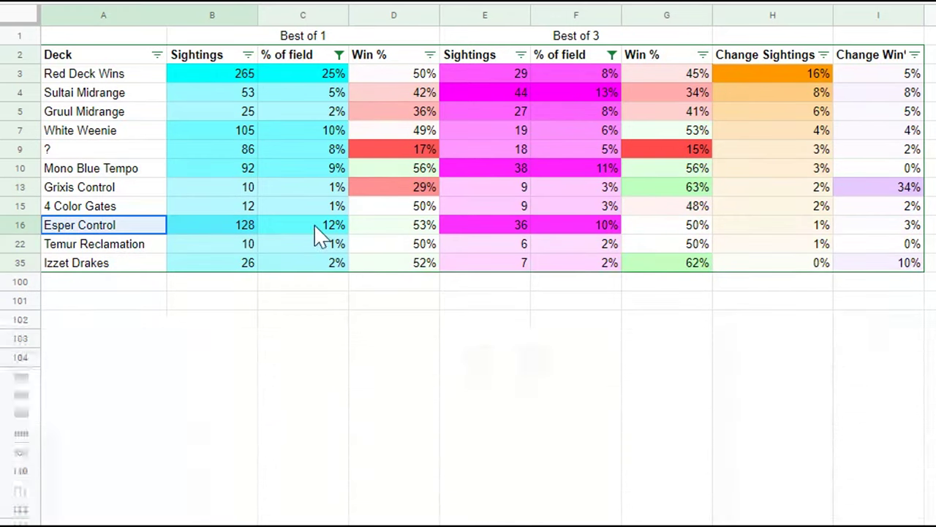
{"action": "left_click", "coordinate": [662, 227], "text": "shift"}
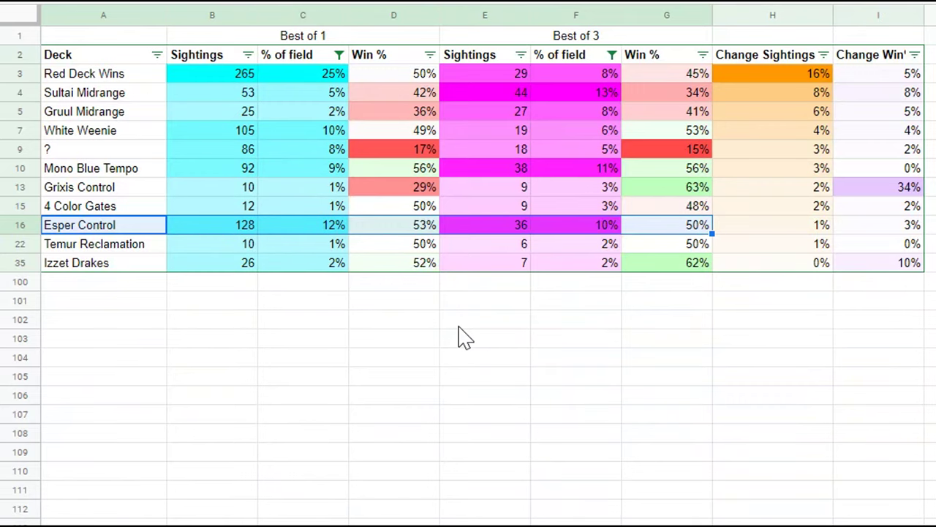
{"action": "left_click", "coordinate": [635, 321]}
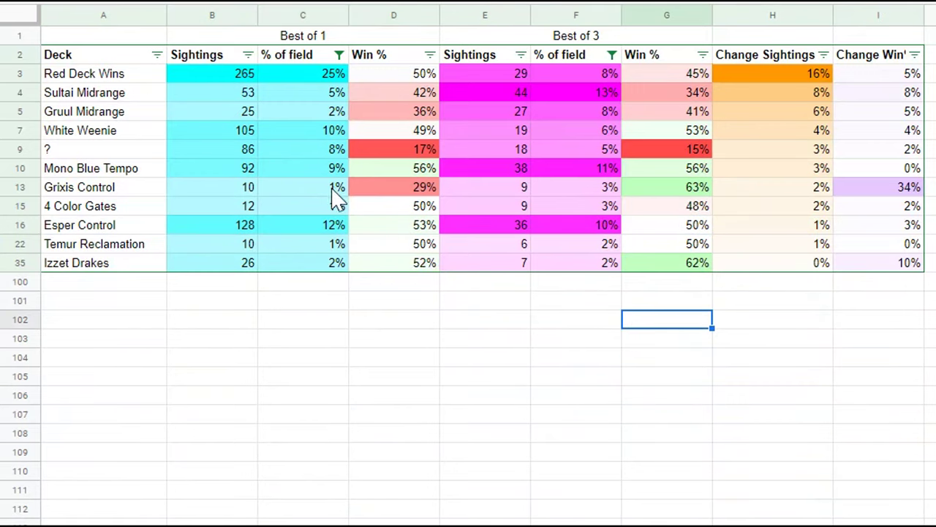
{"action": "left_click", "coordinate": [338, 225]}
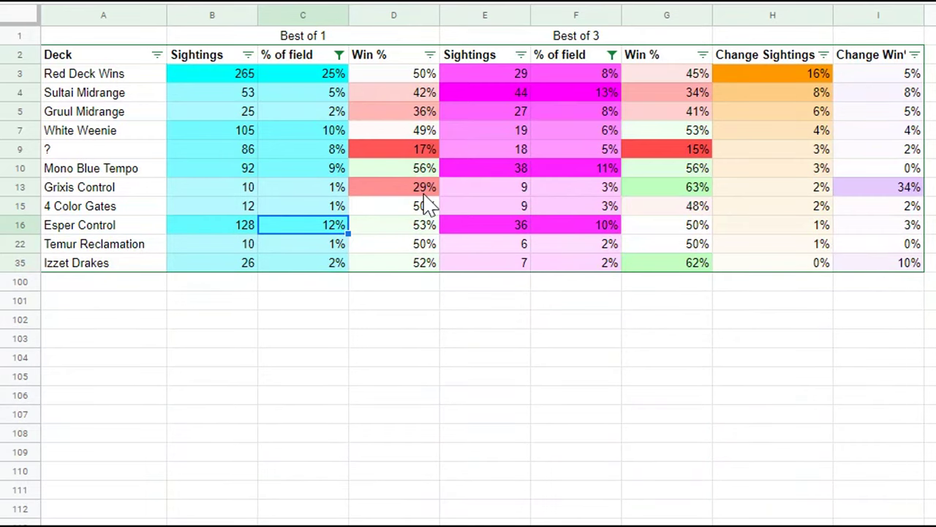
Restore all values in the Best of 1 and Best of 3 % of field filters so every deck is included
{"action": "left_click", "coordinate": [341, 57]}
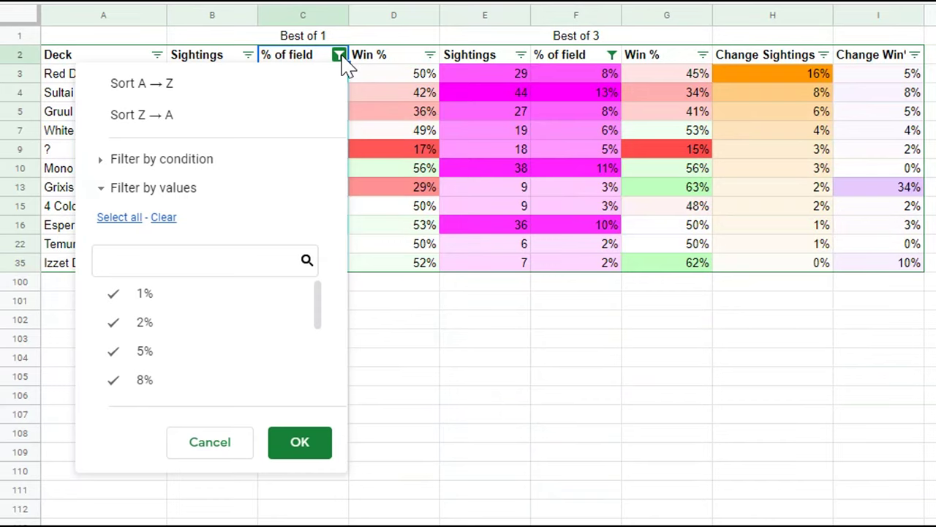
{"action": "left_click", "coordinate": [121, 219]}
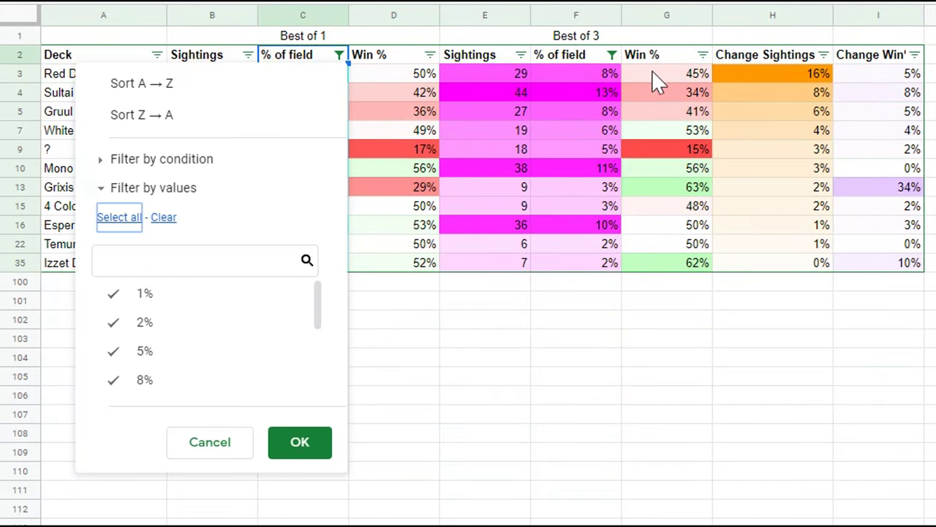
{"action": "left_click", "coordinate": [322, 433]}
{"action": "left_click", "coordinate": [613, 56]}
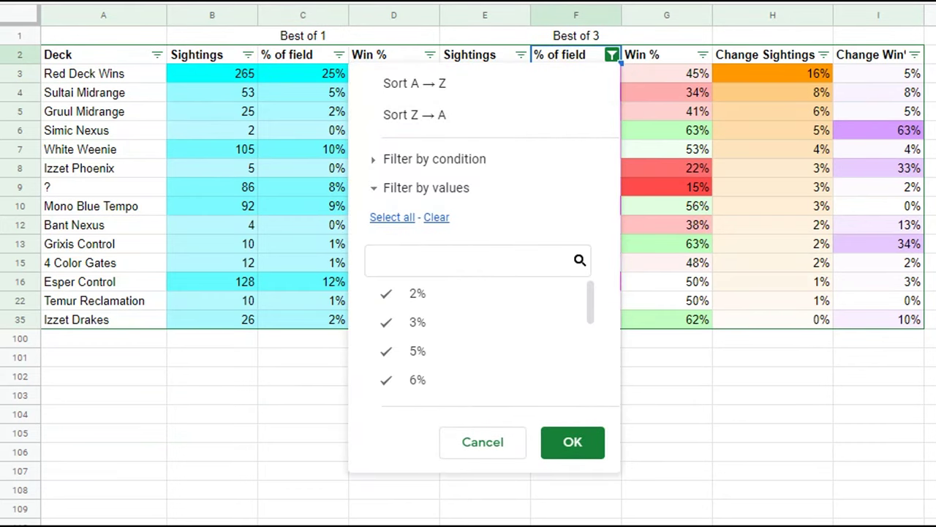
{"action": "left_click", "coordinate": [392, 217]}
{"action": "left_click", "coordinate": [578, 446]}
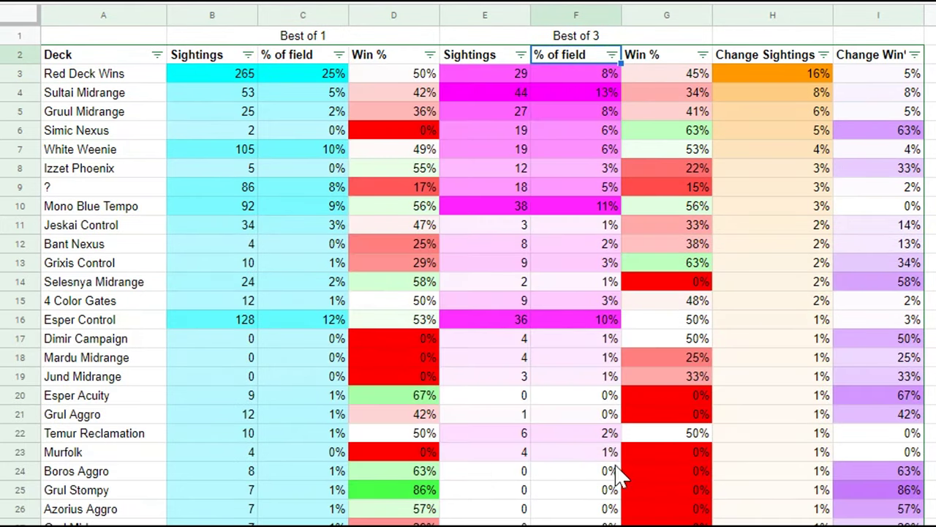
{"action": "left_click", "coordinate": [556, 245]}
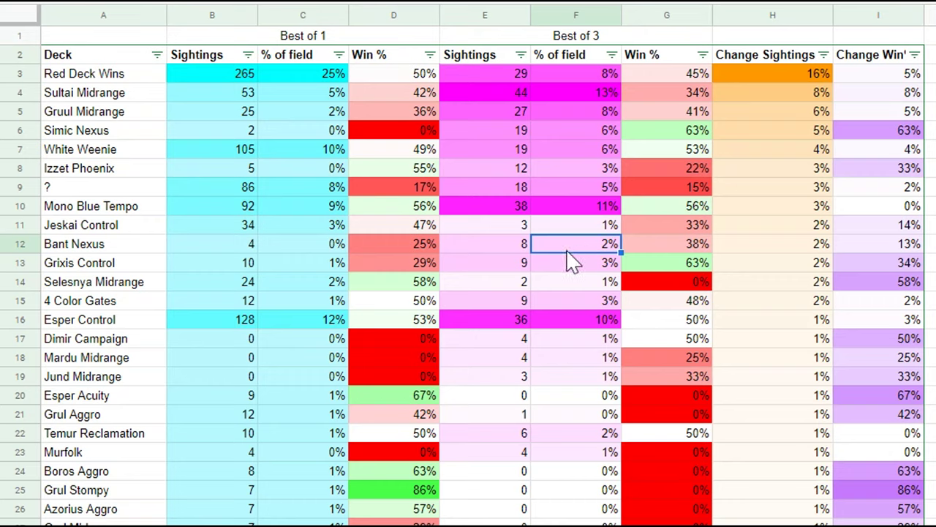
{"action": "left_click", "coordinate": [688, 172]}
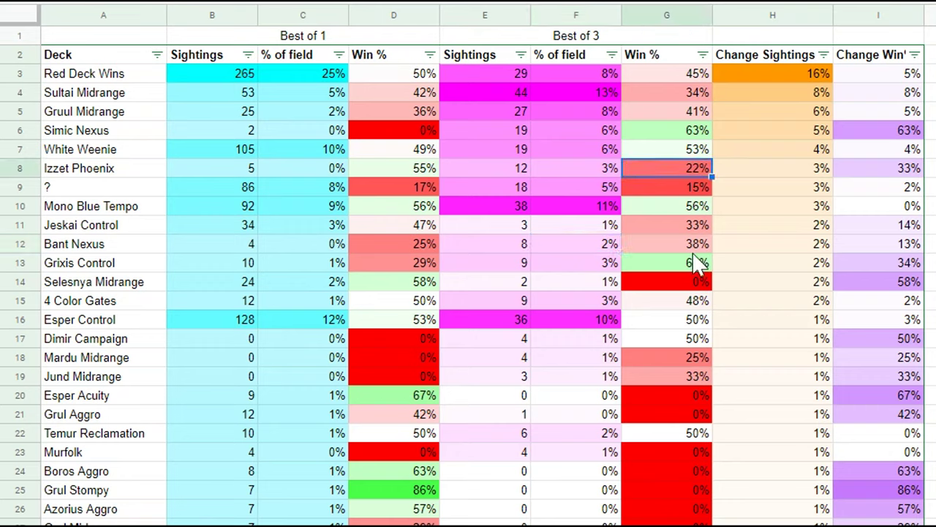
{"action": "left_click", "coordinate": [692, 247]}
{"action": "left_click", "coordinate": [737, 310]}
{"action": "left_click", "coordinate": [670, 285]}
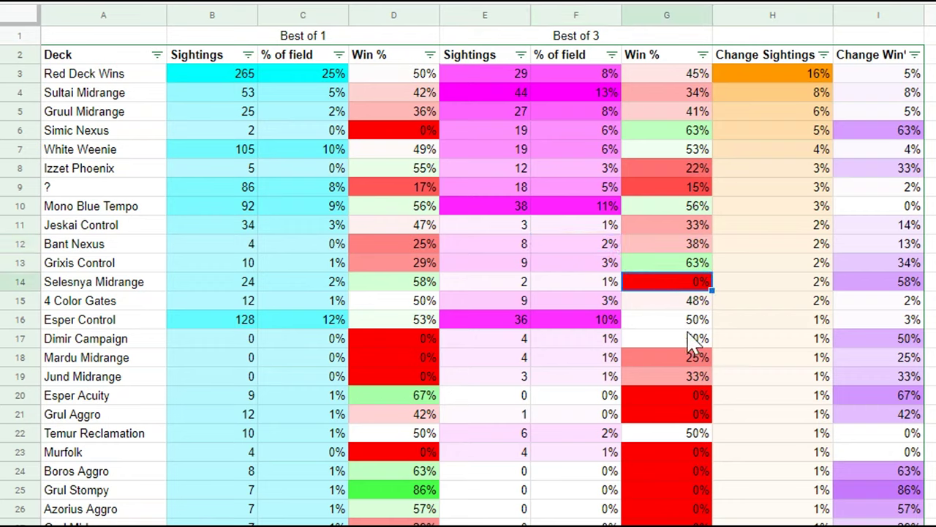
{"action": "left_click", "coordinate": [687, 322]}
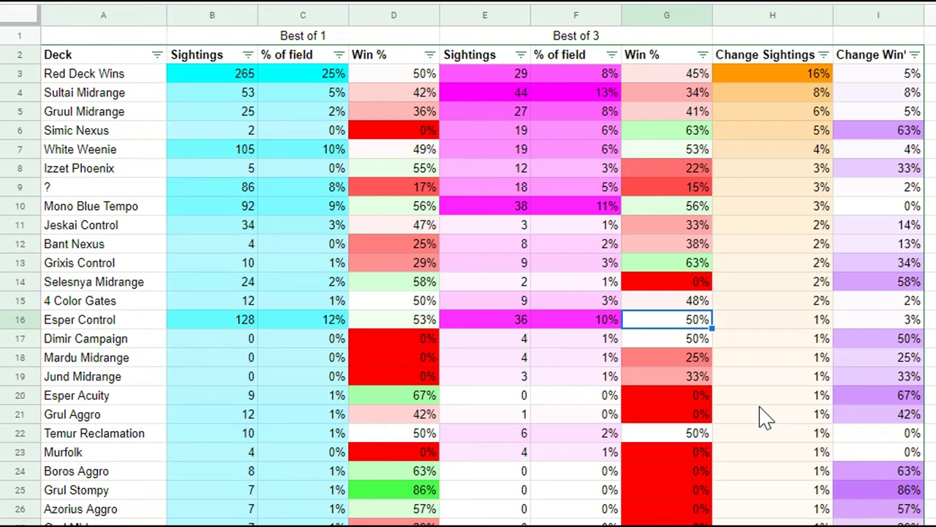
{"action": "left_click", "coordinate": [768, 341]}
{"action": "left_click", "coordinate": [720, 265]}
{"action": "left_click", "coordinate": [799, 323]}
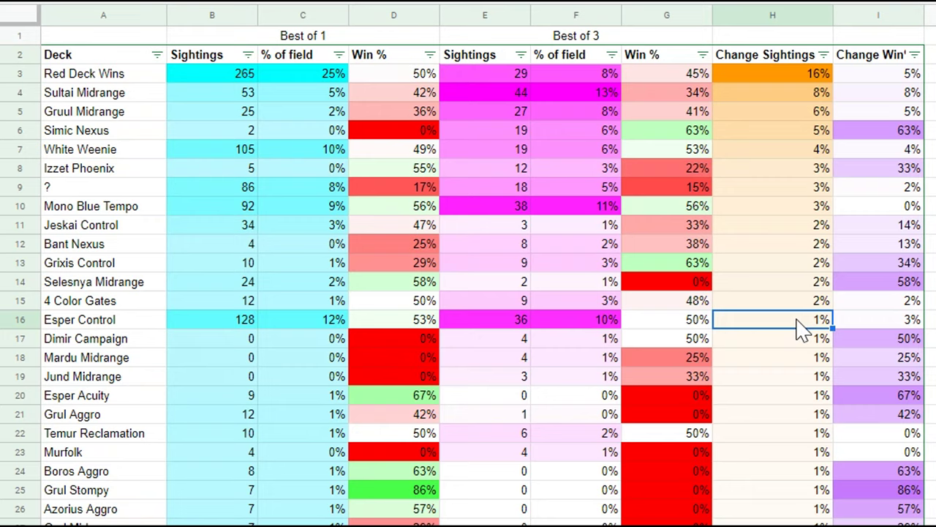
{"action": "left_click", "coordinate": [516, 436]}
{"action": "left_click", "coordinate": [505, 341]}
{"action": "left_click", "coordinate": [556, 358]}
{"action": "left_click", "coordinate": [574, 381]}
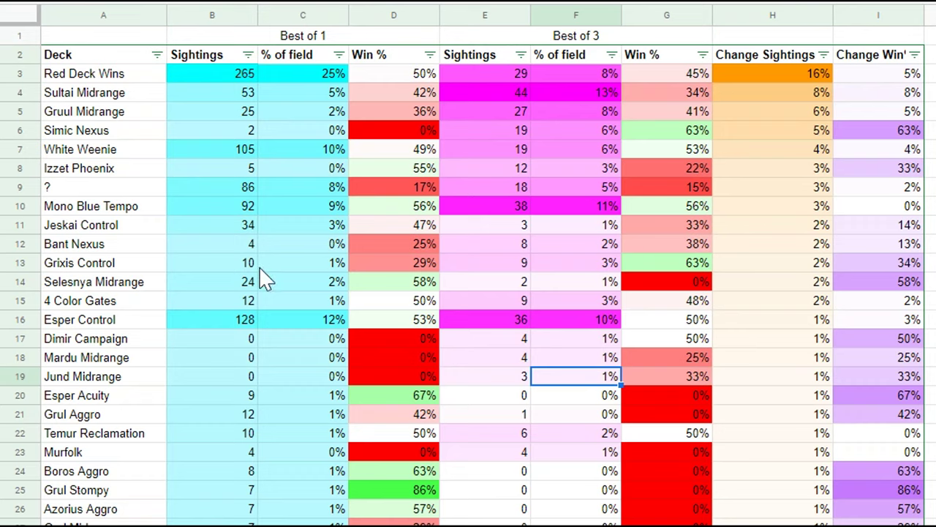
Select the Grixis Control row from the deck name through the win-percentage change to review its figures across both formats
{"action": "left_click_drag", "start_coordinate": [218, 262], "coordinate": [684, 267]}
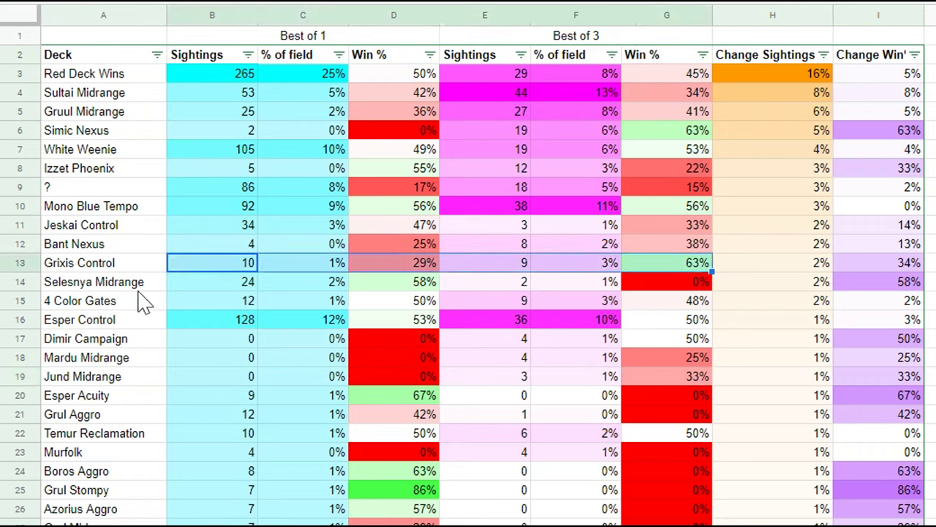
{"action": "left_click", "coordinate": [102, 267]}
{"action": "left_click_drag", "start_coordinate": [103, 267], "coordinate": [910, 269]}
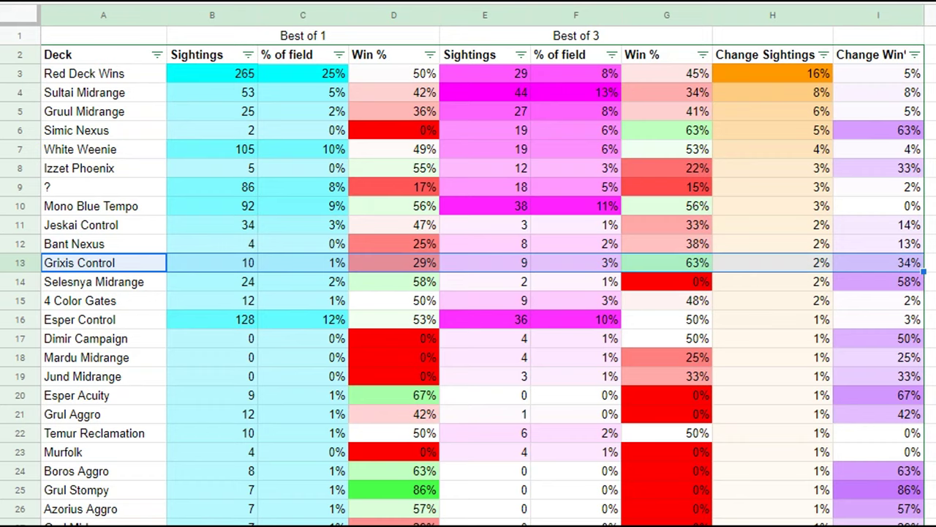